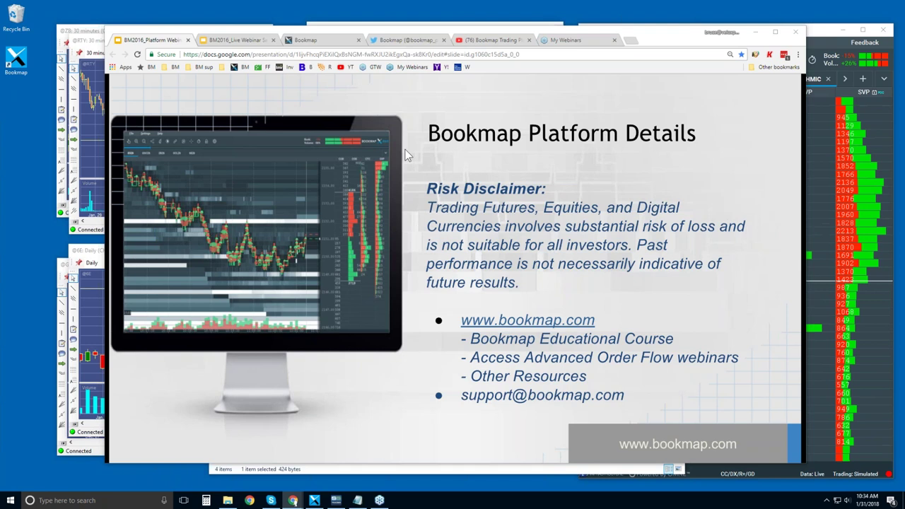
- Switch from the Bookmap Platform Details slide to the bookmap.com pricing tab
left_click(314, 41)
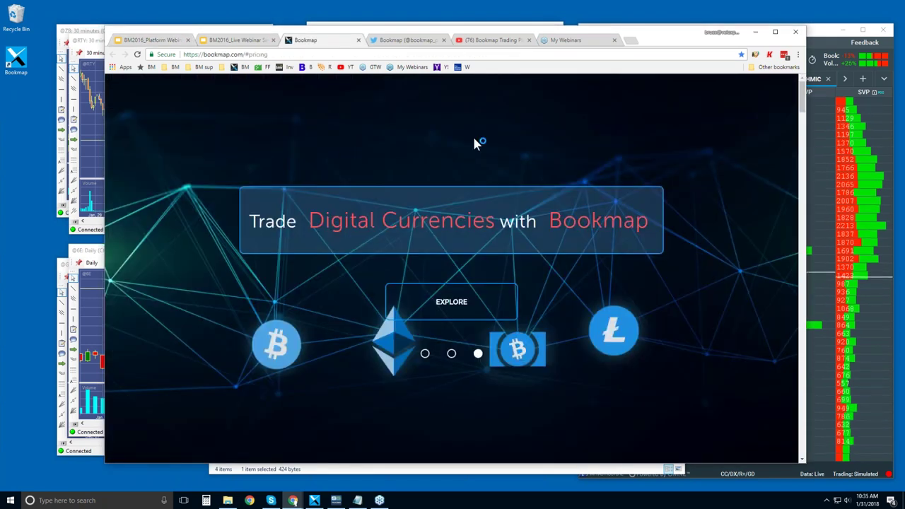
- Scroll bookmap.com past About, Benefits and Equities to the Connectivity list of Rithmic, CQG and others
scroll(473, 176, "down", 7)
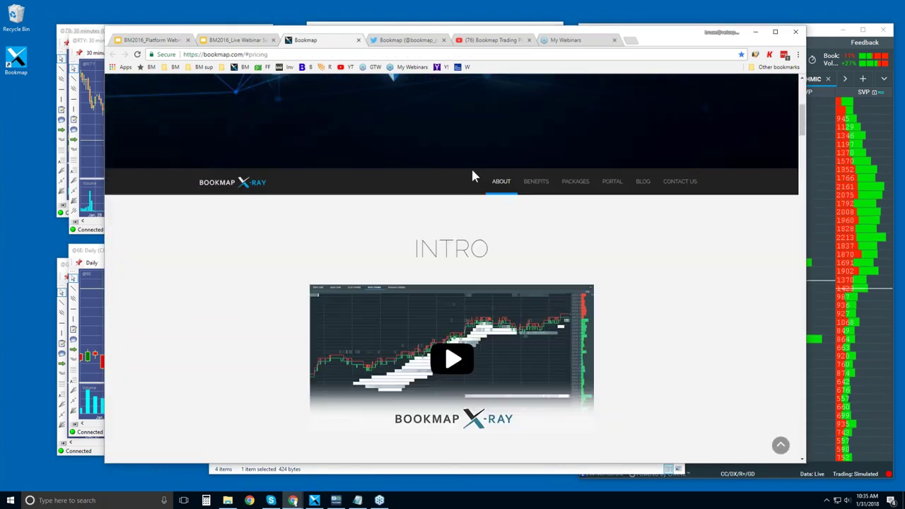
scroll(481, 251, "down", 5)
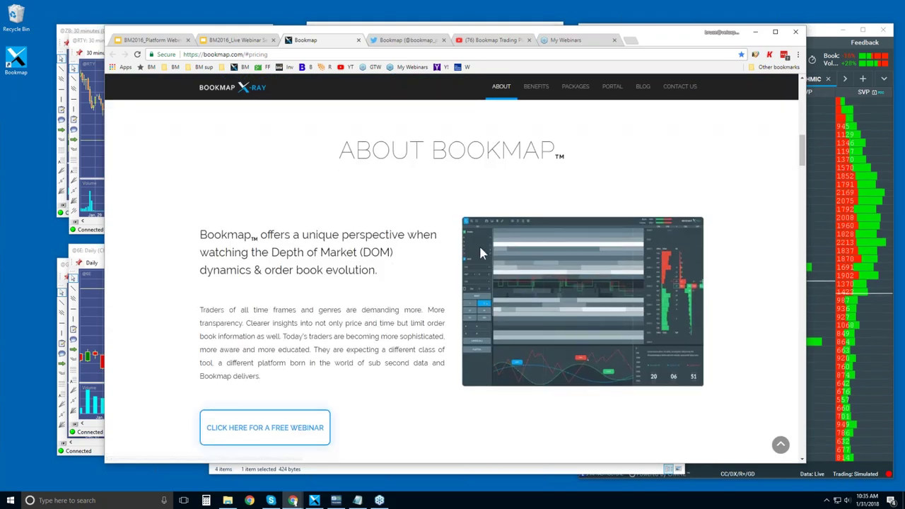
scroll(479, 256, "down", 10)
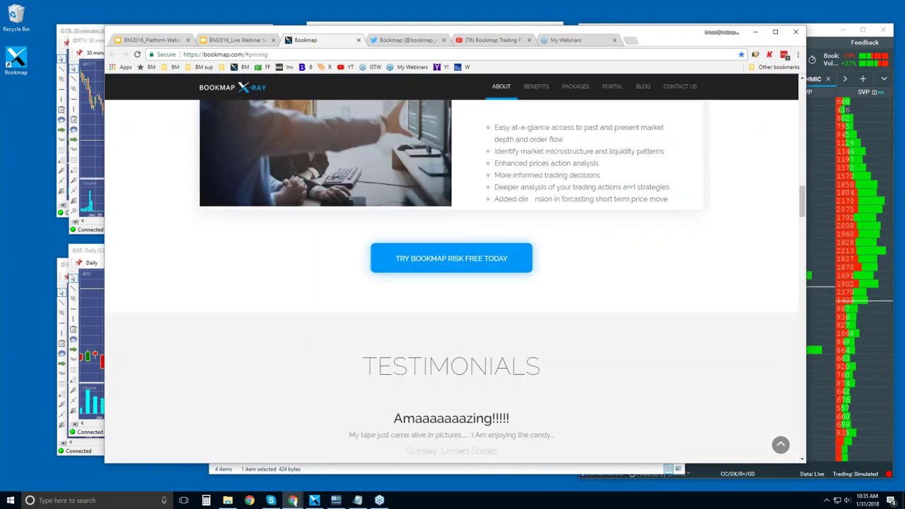
scroll(597, 292, "down", 5)
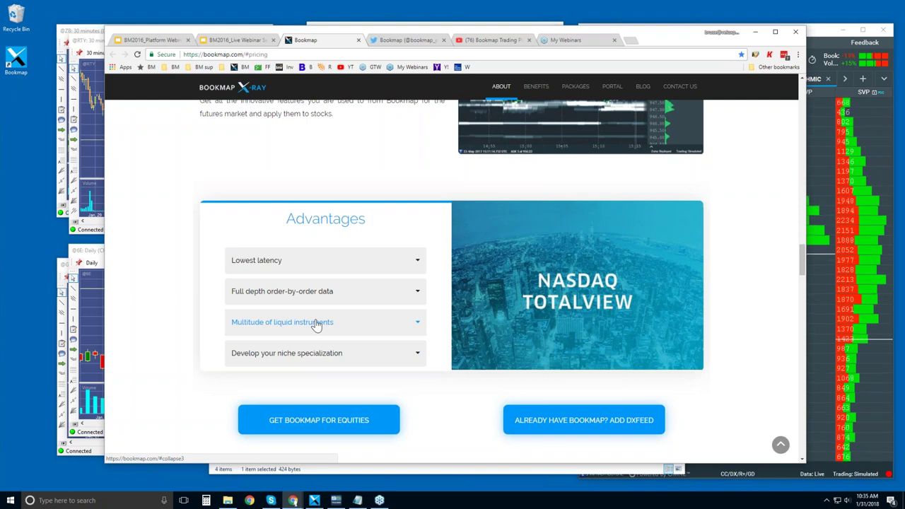
scroll(395, 293, "down", 4)
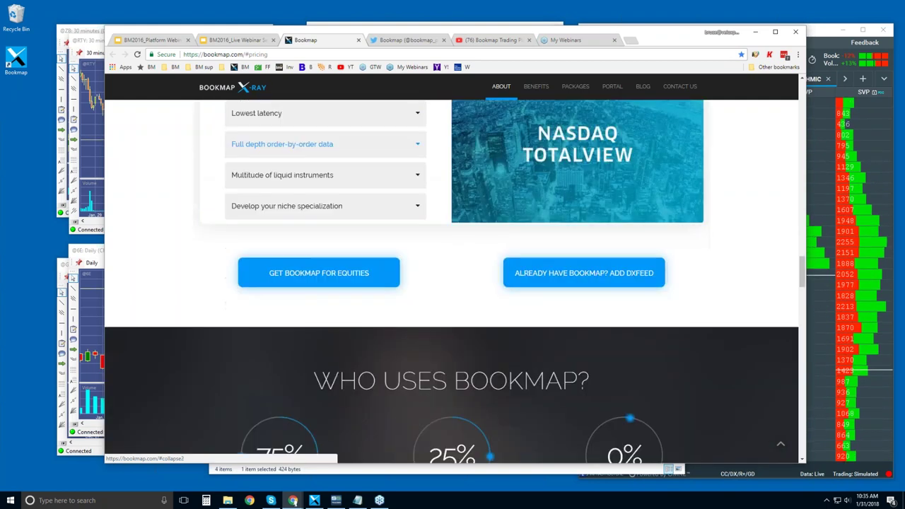
scroll(395, 294, "down", 6)
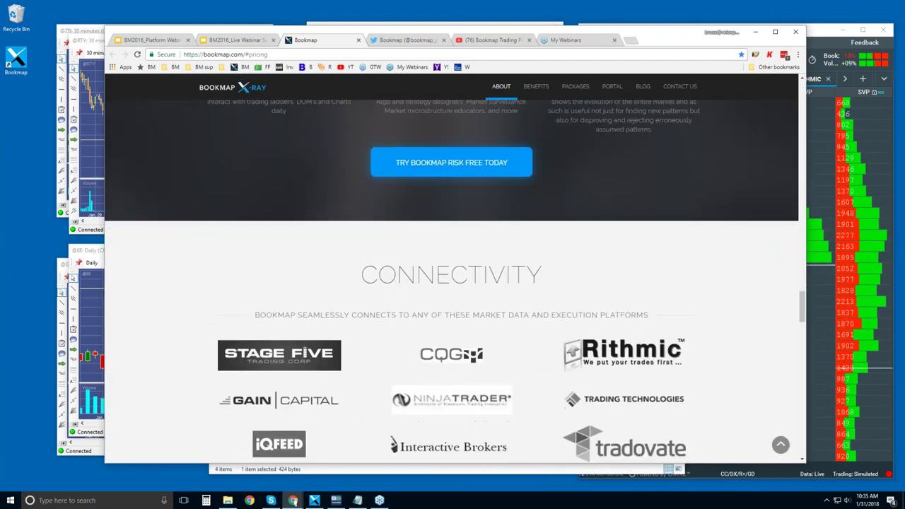
scroll(385, 263, "up", 1)
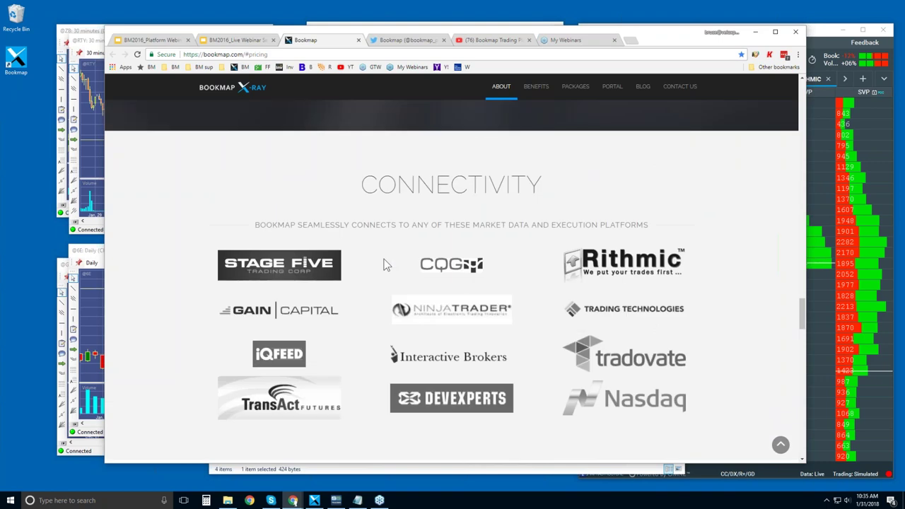
scroll(385, 265, "down", 1)
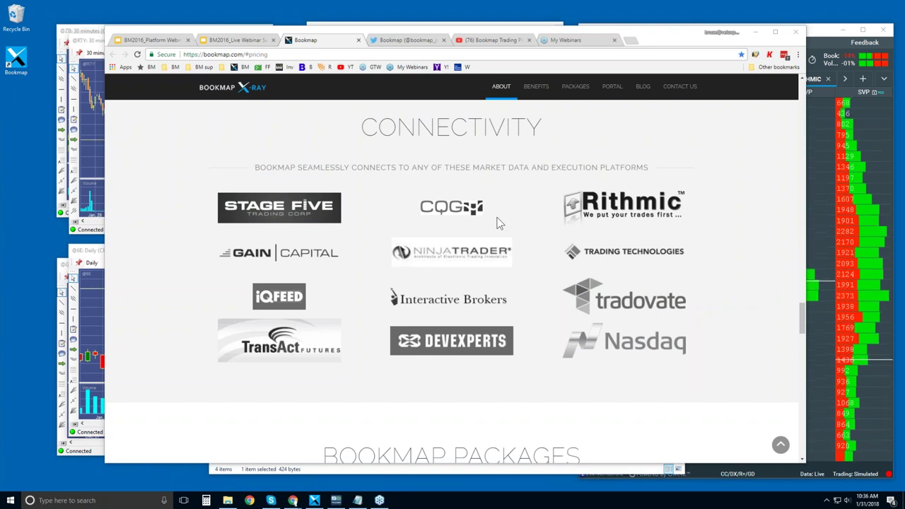
- Scroll down to the Digital, Digital+ $37, Global $49 and Global+ $99 pricing cards
scroll(497, 223, "down", 2)
scroll(497, 224, "down", 3)
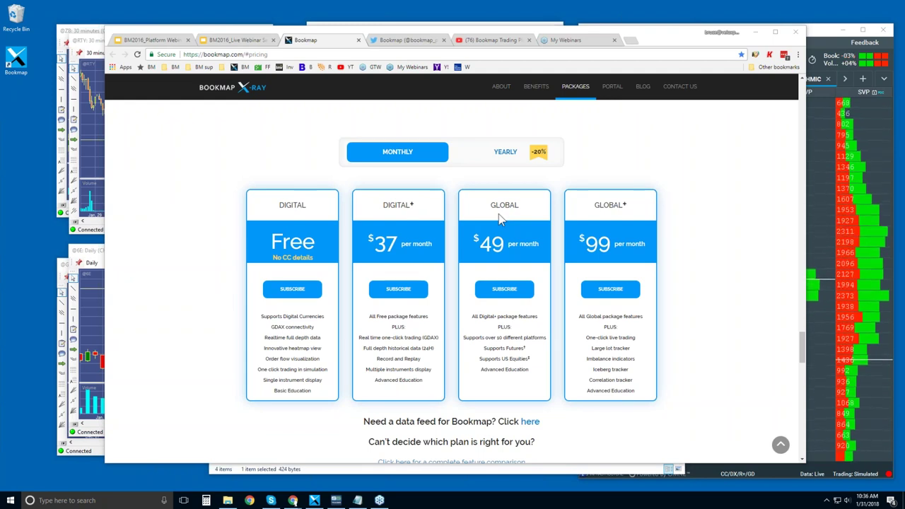
left_click(510, 159)
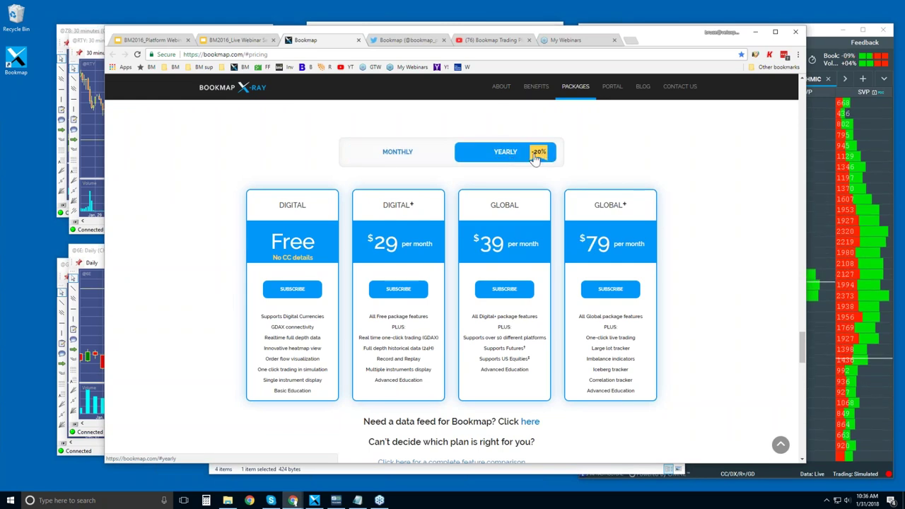
left_click(400, 154)
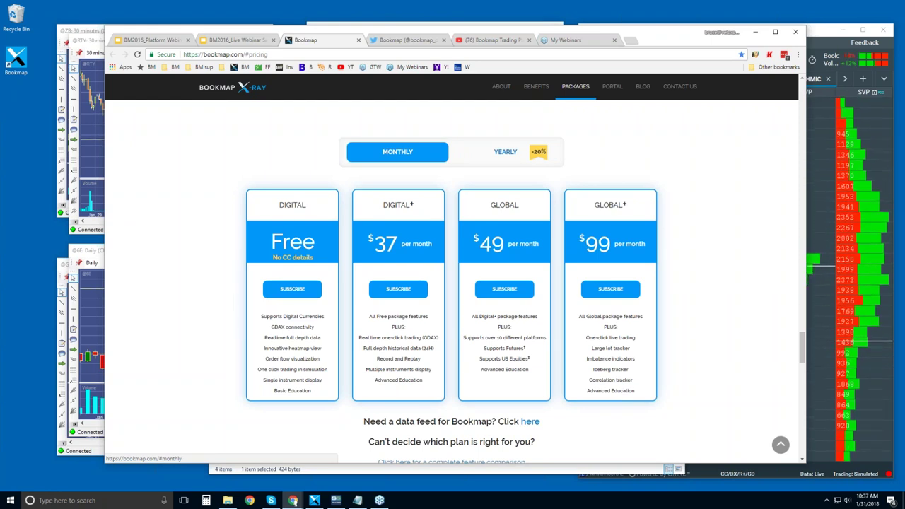
double_click(278, 327)
- Select the whole GDAX connectivity line in the free Digital card
triple_click(289, 328)
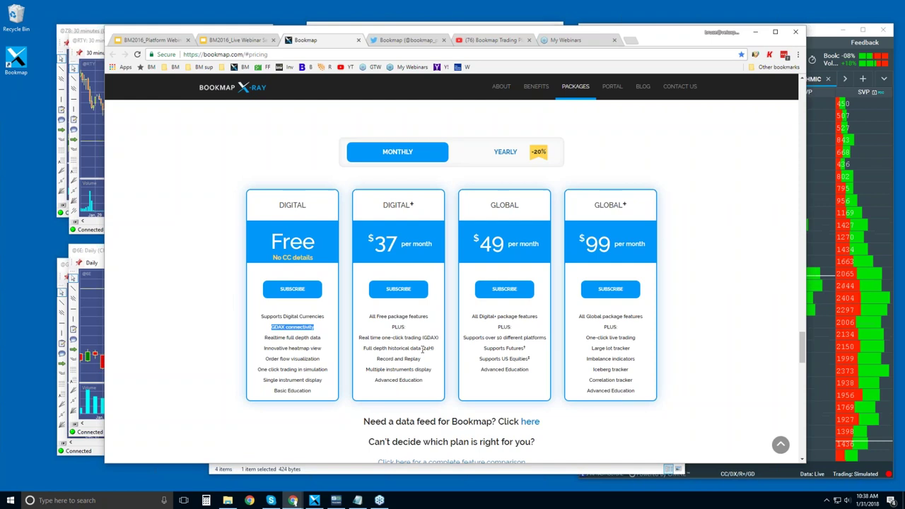
- Highlight Digital+ features Record and Replay, Multiple instruments display and Advanced Education in turn
left_click(388, 360)
triple_click(387, 360)
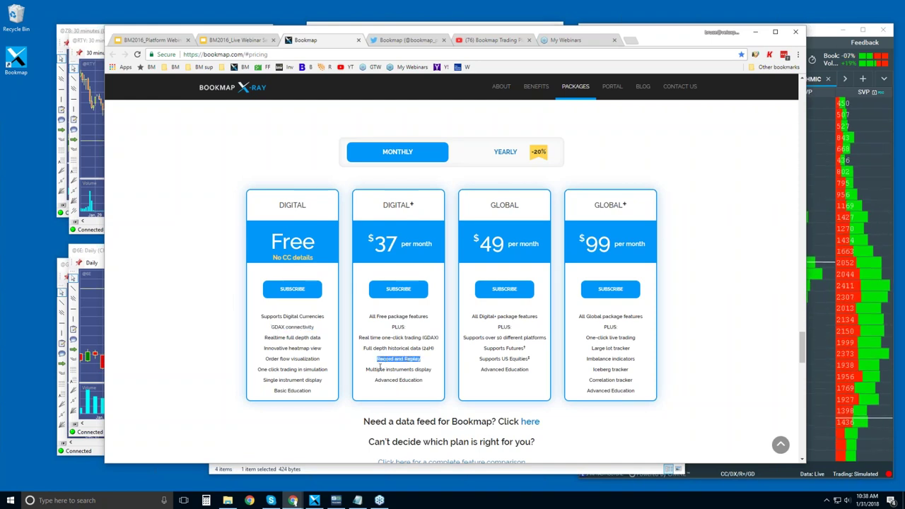
left_click_drag(366, 369, 432, 369)
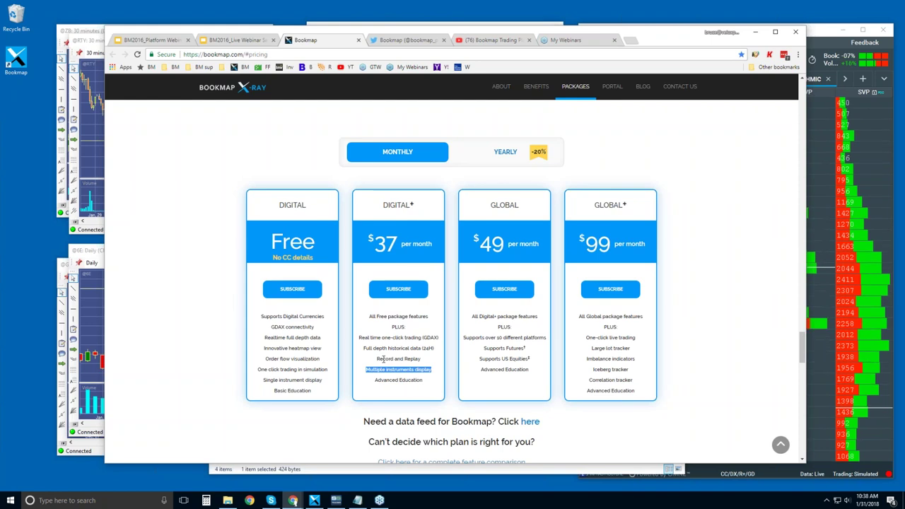
triple_click(394, 380)
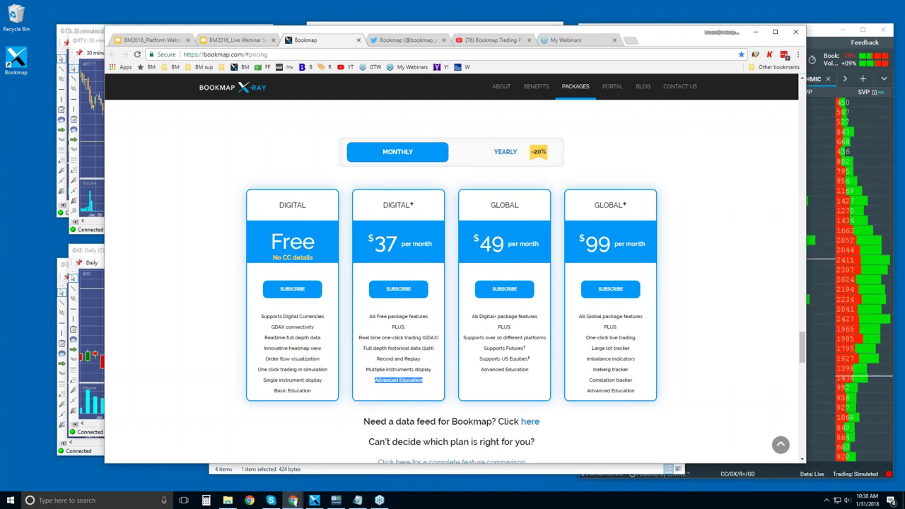
- Highlight Global's Supports Futures, US Equities and Advanced Education, then Global+ One-click live trading
triple_click(500, 347)
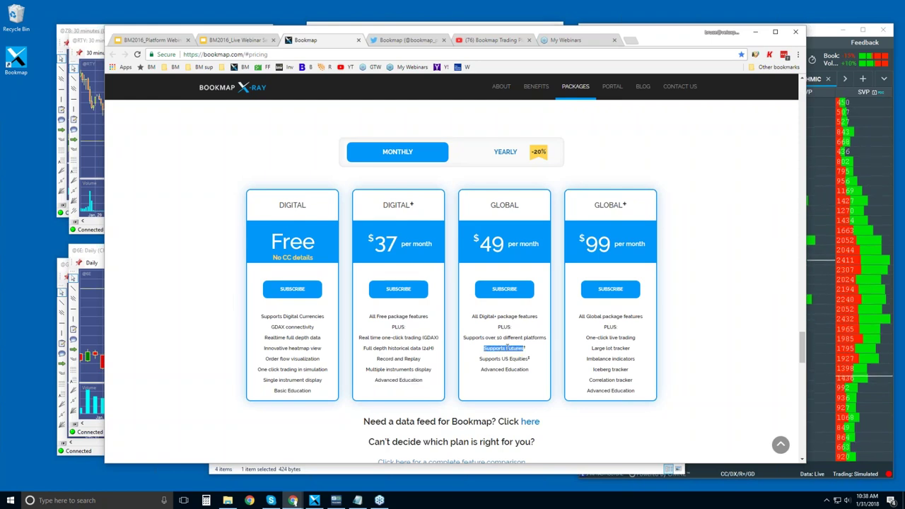
left_click_drag(507, 351, 529, 359)
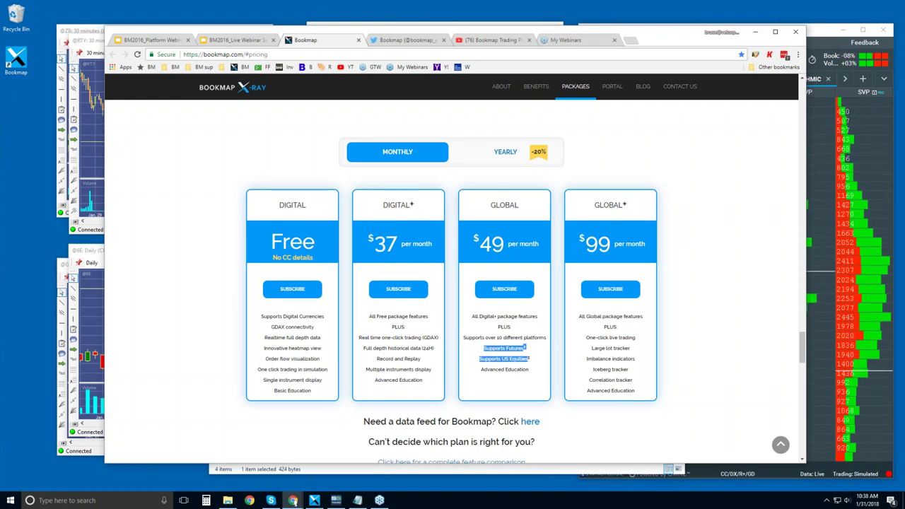
left_click_drag(481, 370, 529, 370)
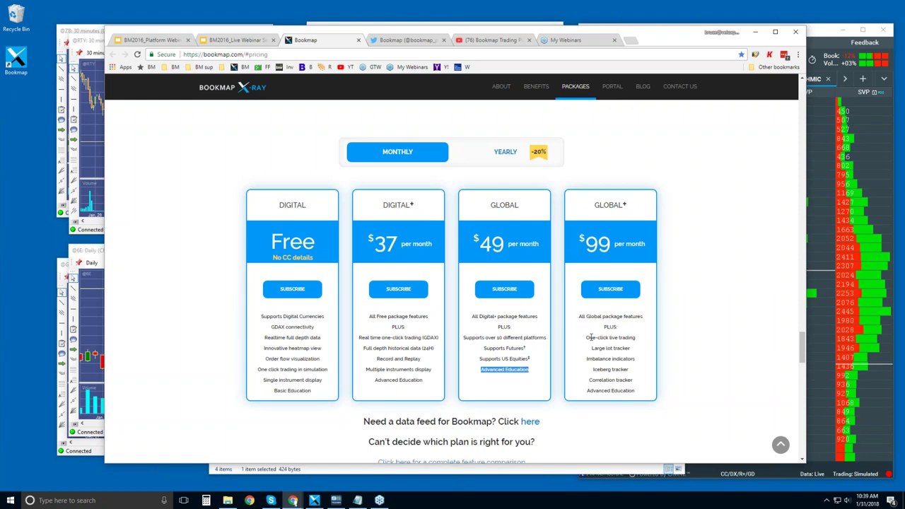
left_click_drag(589, 337, 629, 338)
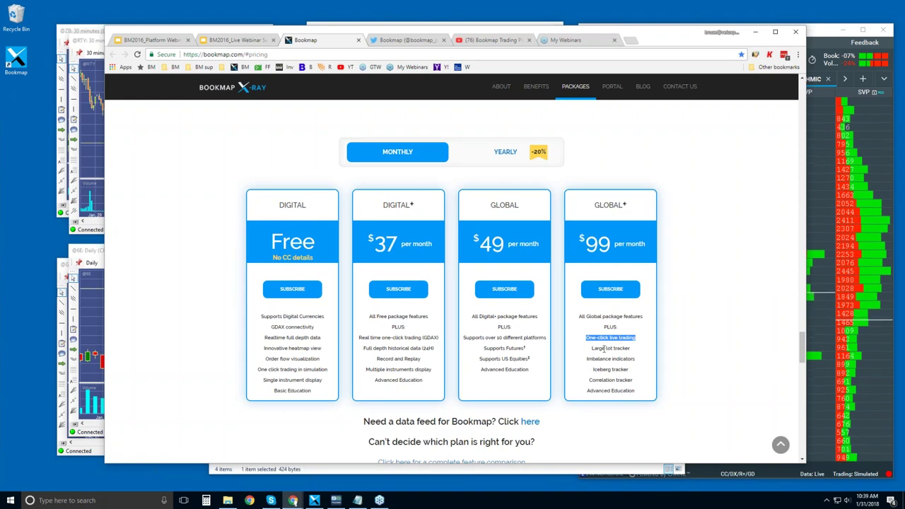
- Highlight Global+ Large lot, Iceberg, Imbalance and Correlation tracker lines one by one, then deselect
left_click_drag(599, 347, 634, 381)
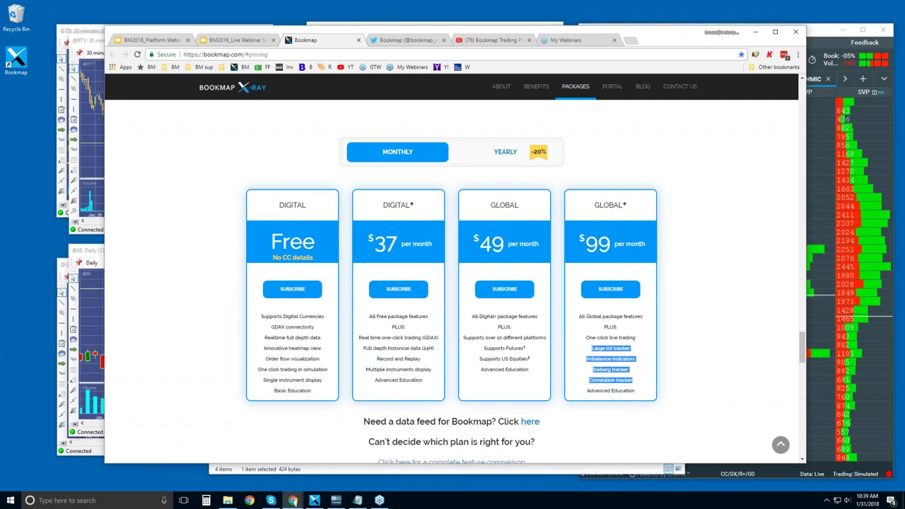
left_click(600, 349)
left_click_drag(599, 348, 628, 370)
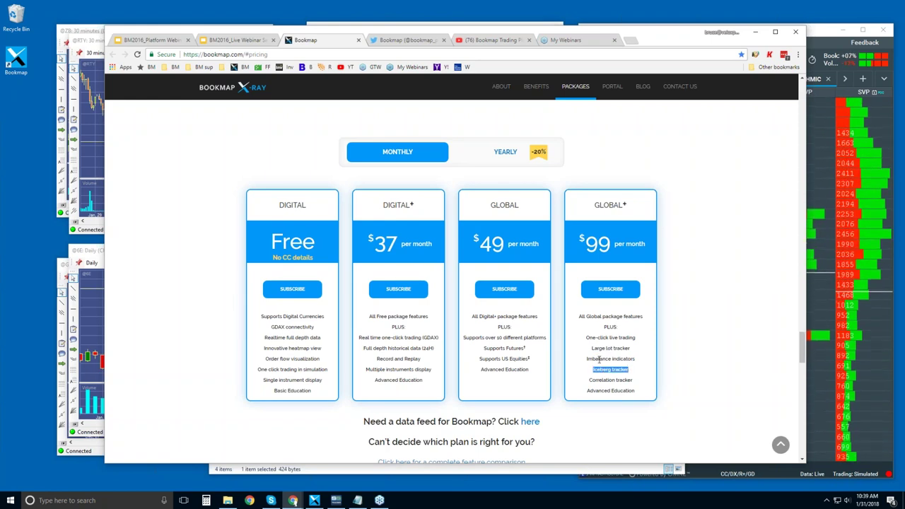
left_click_drag(586, 359, 635, 359)
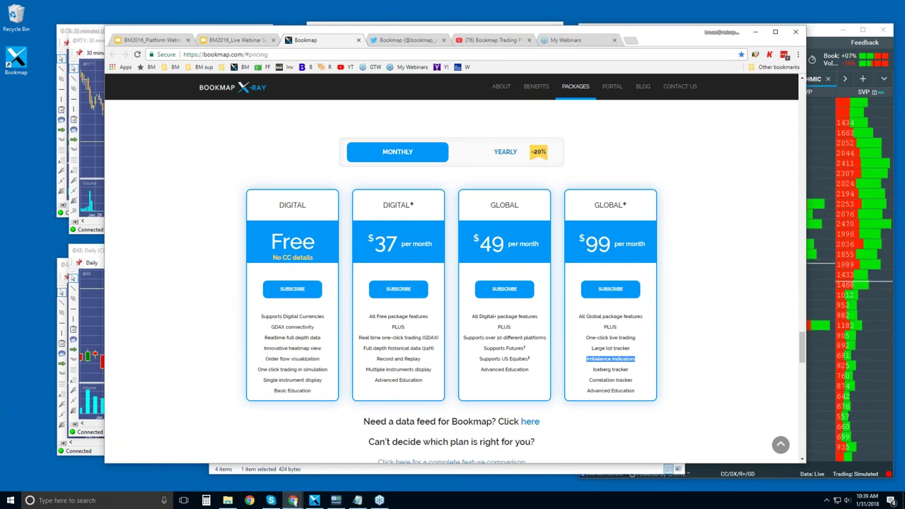
left_click_drag(589, 380, 634, 380)
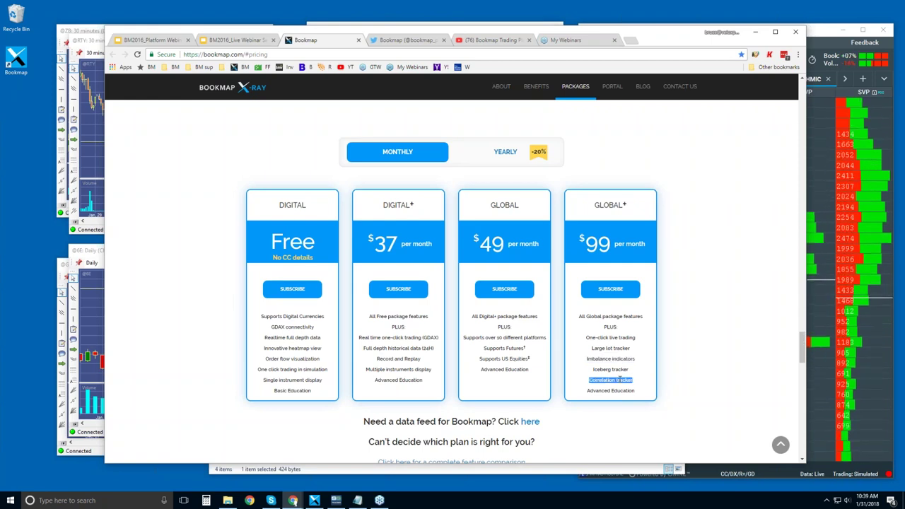
left_click(621, 380)
- Scroll down to the Contact Us footer and switch to the Bookmap Twitter profile tab
scroll(544, 393, "down", 1)
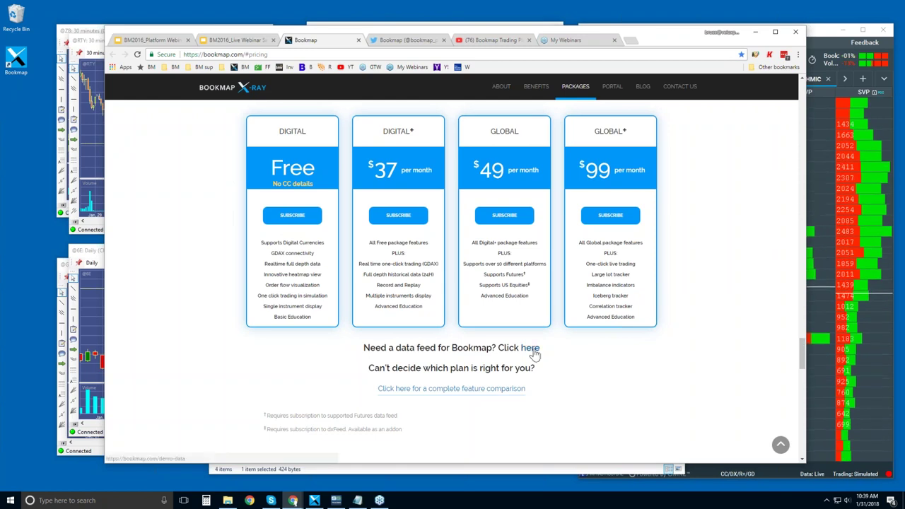
scroll(530, 334, "down", 3)
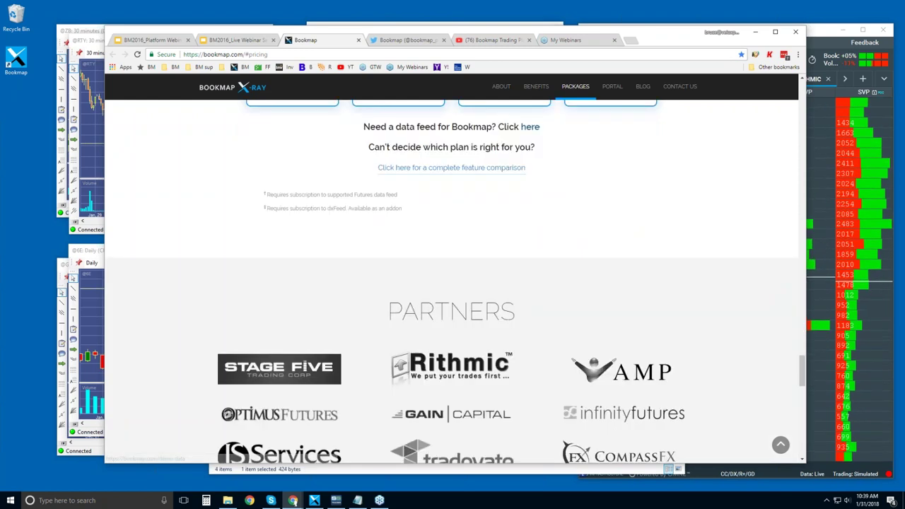
scroll(452, 283, "down", 2)
scroll(451, 283, "down", 10)
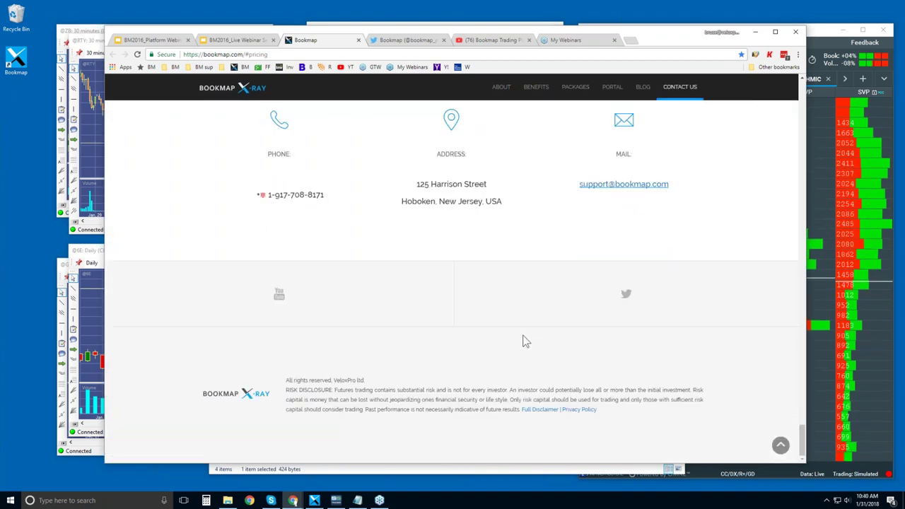
left_click(413, 40)
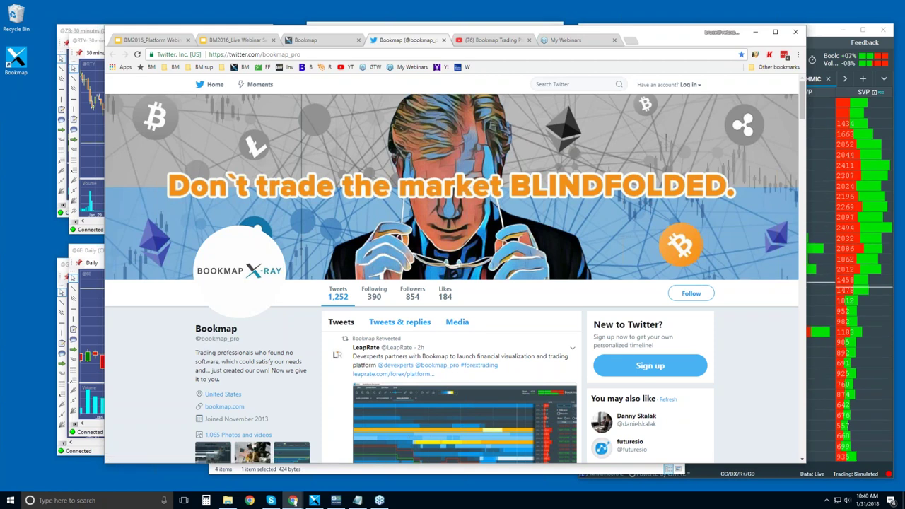
- Switch to the '(76) Bookmap Trading Platform' YouTube channel tab
left_click(493, 40)
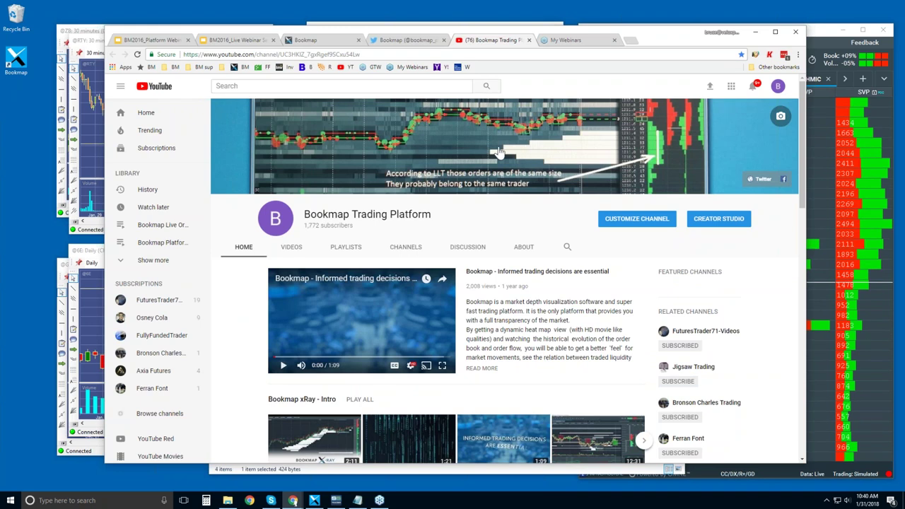
- Scroll the channel to the Features and Components and Order Flow snippets rows, nudging the window
scroll(499, 153, "down", 2)
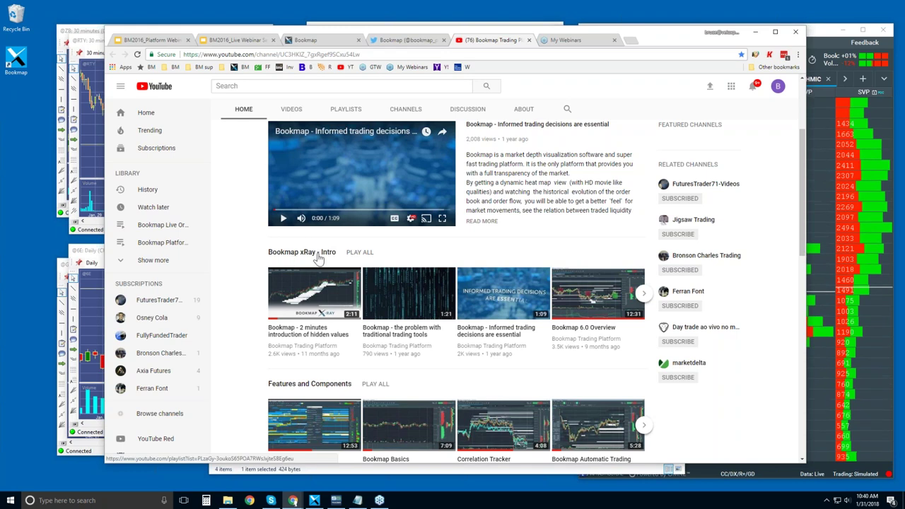
scroll(321, 256, "up", 2)
scroll(319, 260, "down", 2)
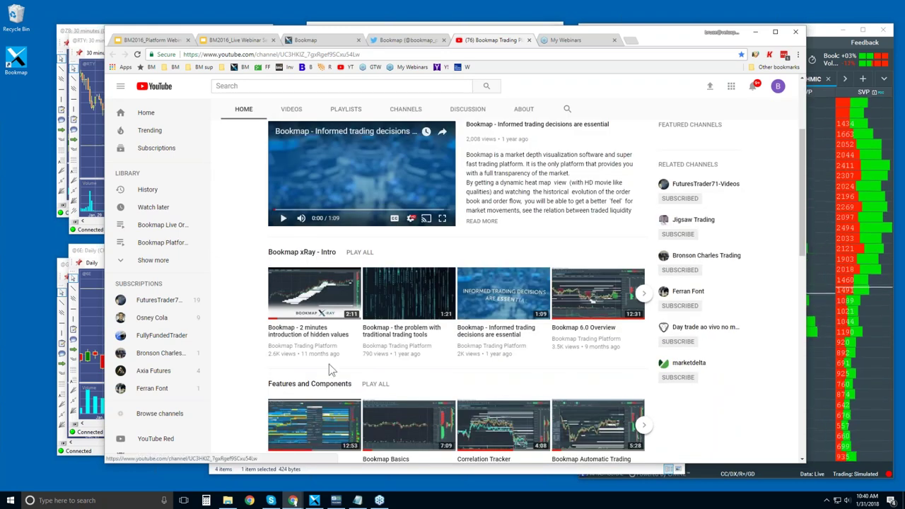
scroll(311, 321, "down", 1)
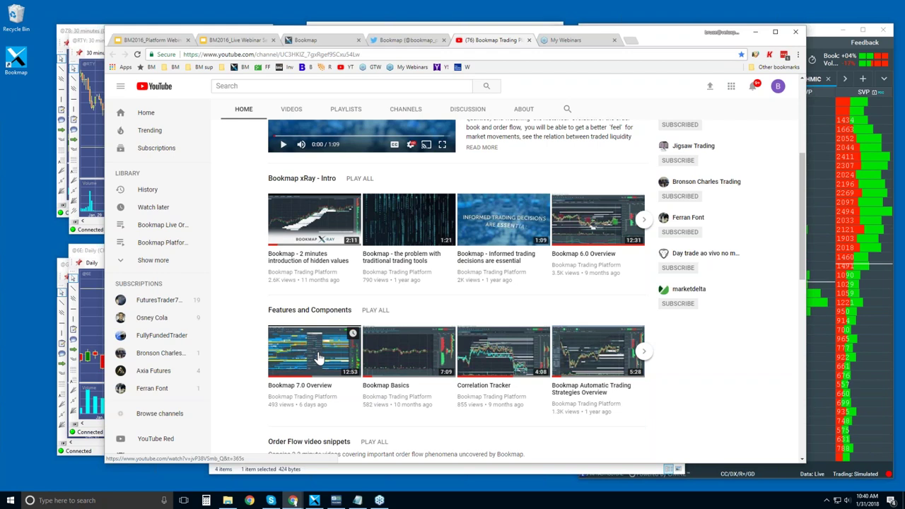
scroll(318, 358, "down", 2)
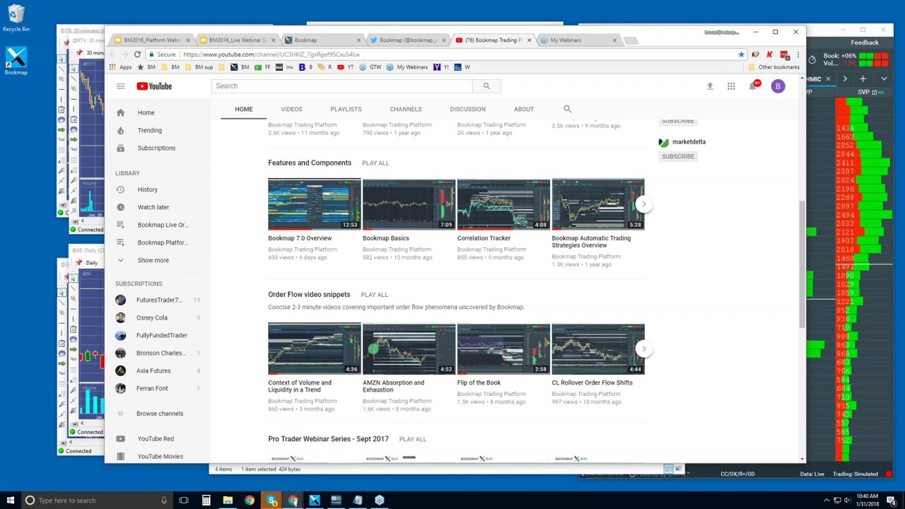
mouse_move(642, 40)
left_mouse_down()
mouse_move(636, 46)
mouse_move(646, 54)
left_mouse_up()
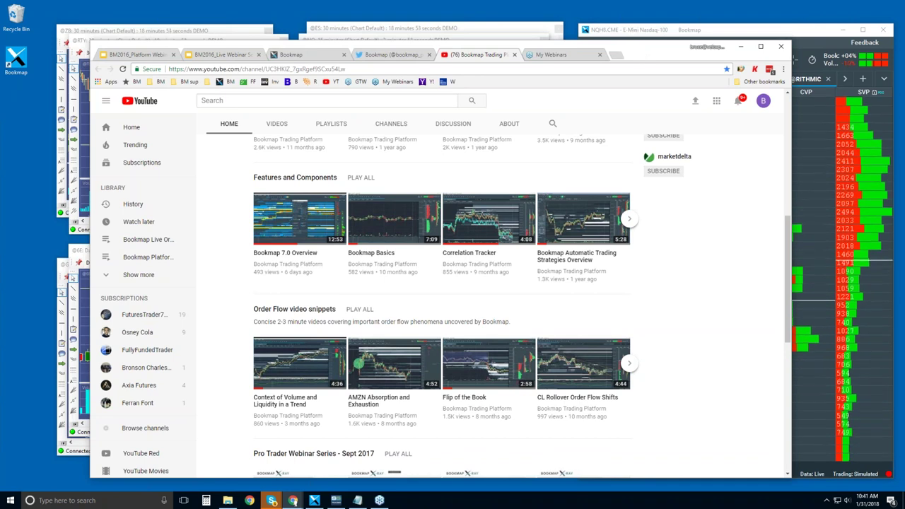
- Bring the Bookmap window forward and maximize it to show the NQH8 heatmap
left_click(657, 35)
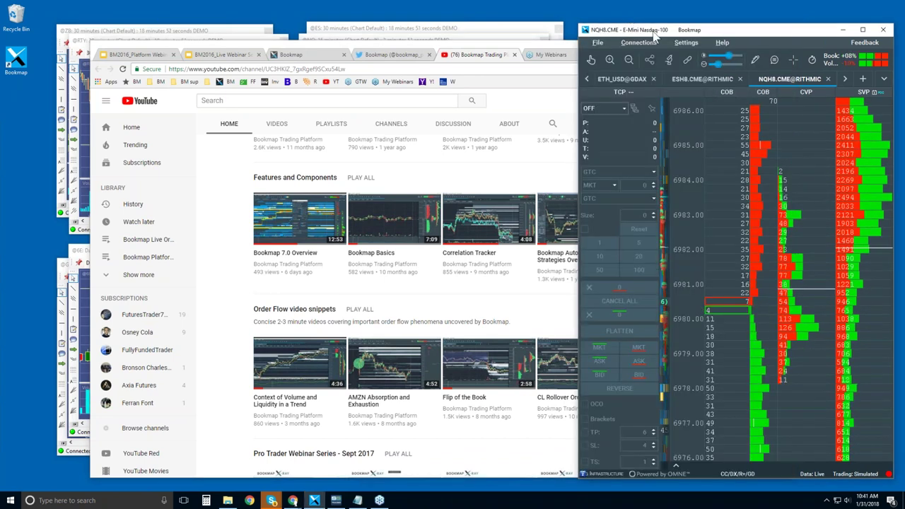
left_click_drag(657, 35, 656, 12)
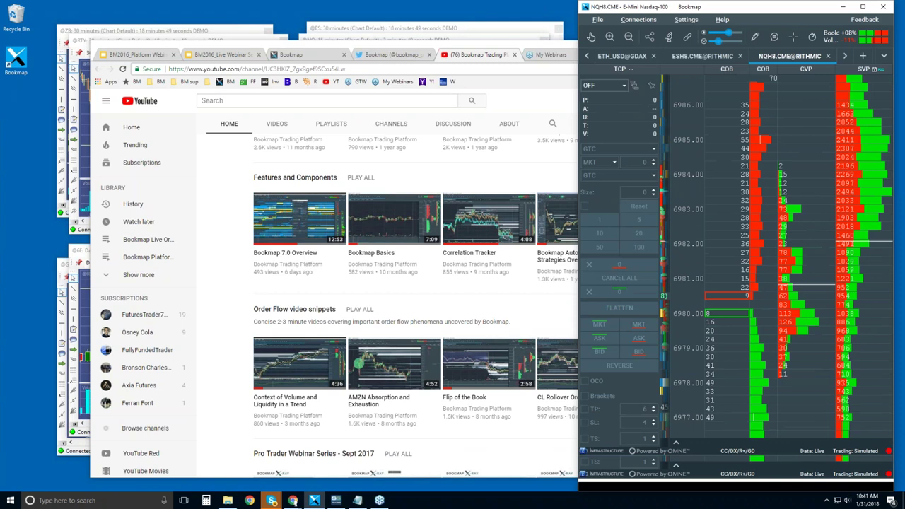
left_click_drag(739, 14, 739, 37)
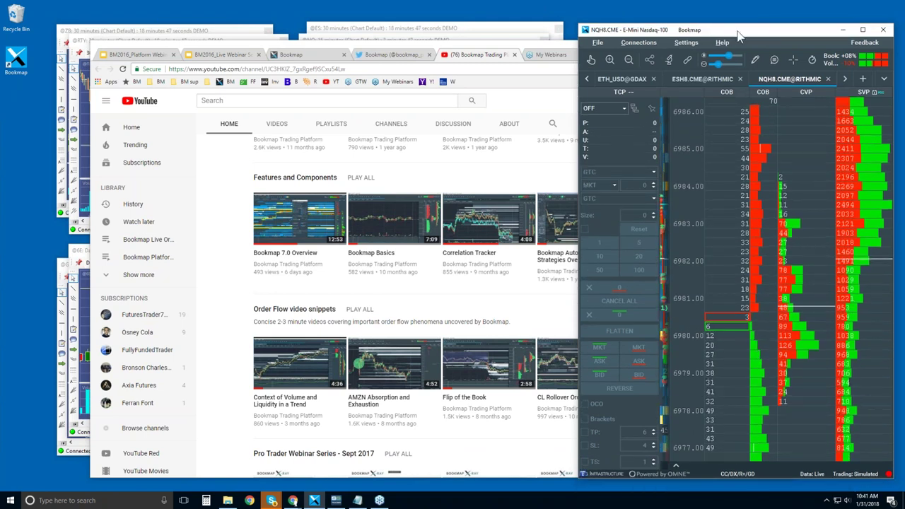
double_click(738, 34)
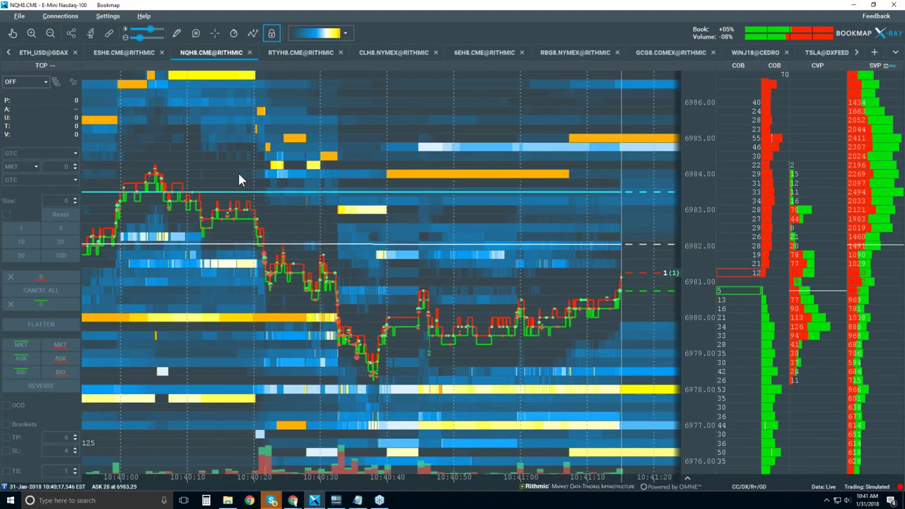
- Zoom the heatmap's time axis out to span roughly 08:45 to 10:45
scroll(272, 260, "down", 3)
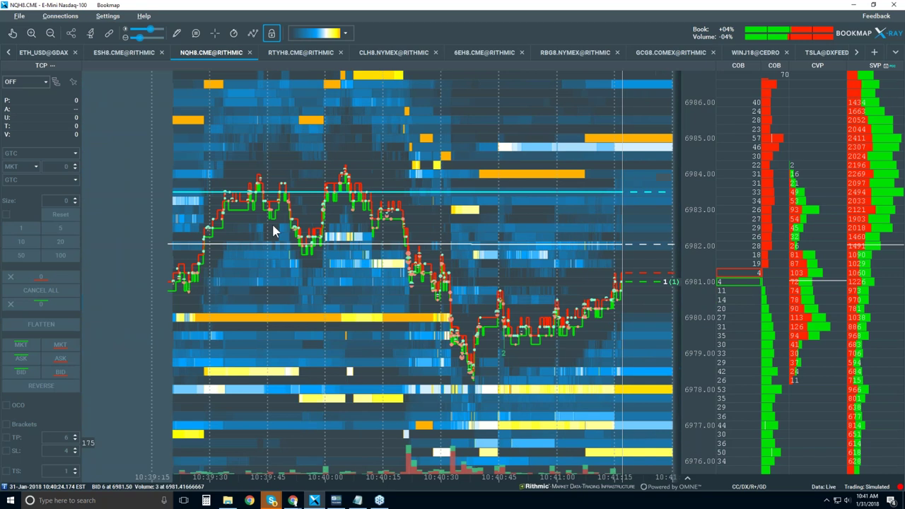
scroll(348, 213, "down", 3)
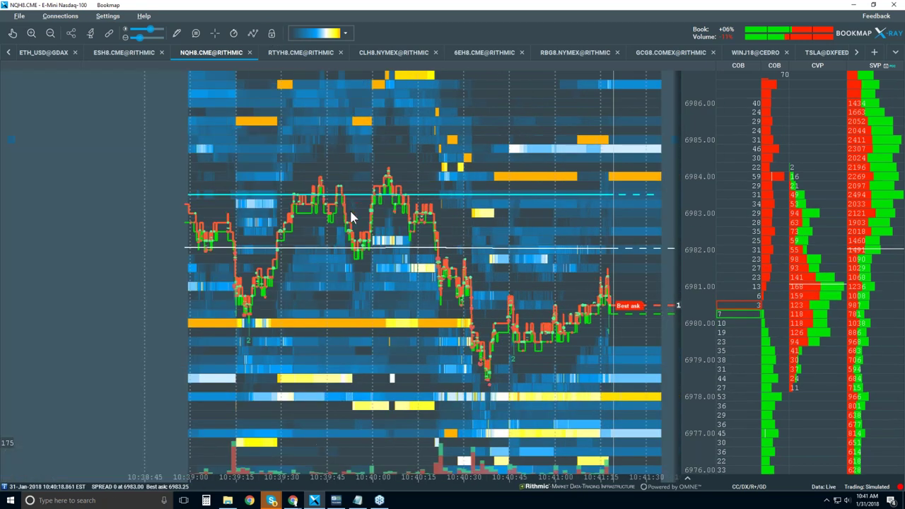
scroll(350, 212, "down", 5)
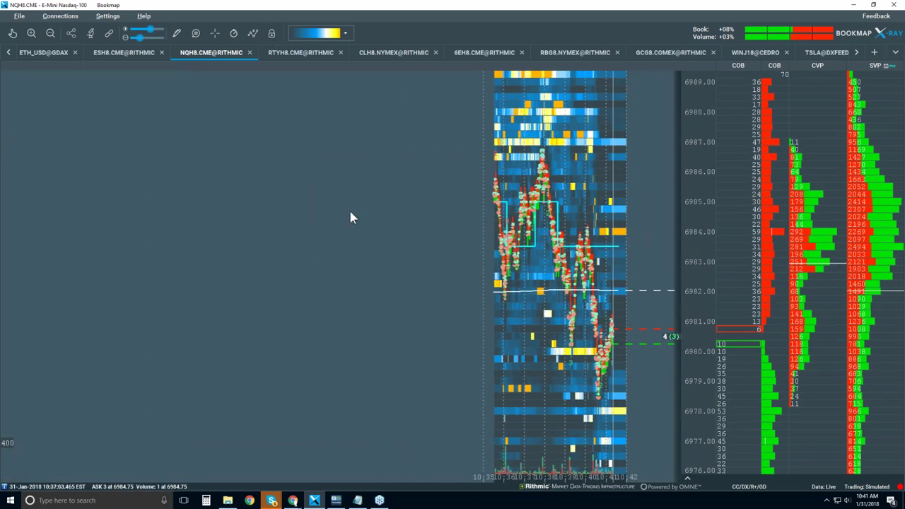
scroll(350, 217, "down", 5)
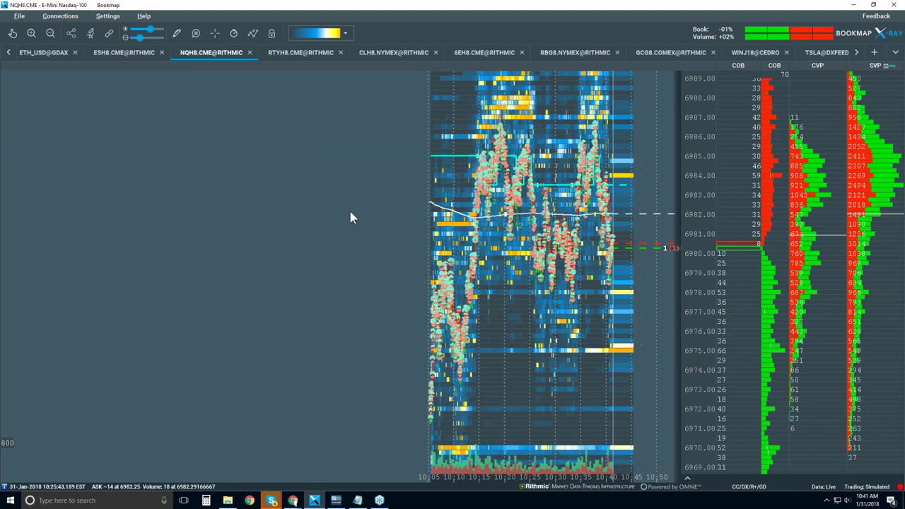
scroll(350, 215, "down", 3)
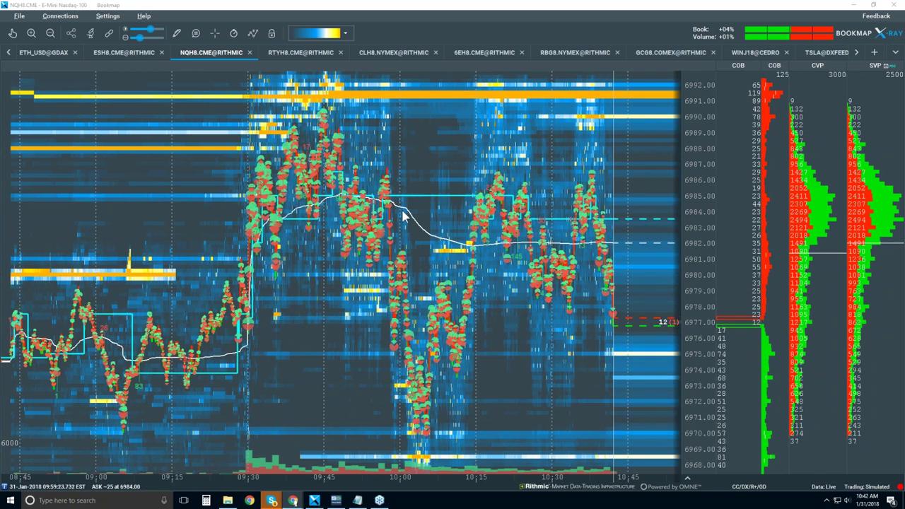
- Turn off the VWAP line and the Iceberg displayer on the NQH8 heatmap
right_click(406, 211)
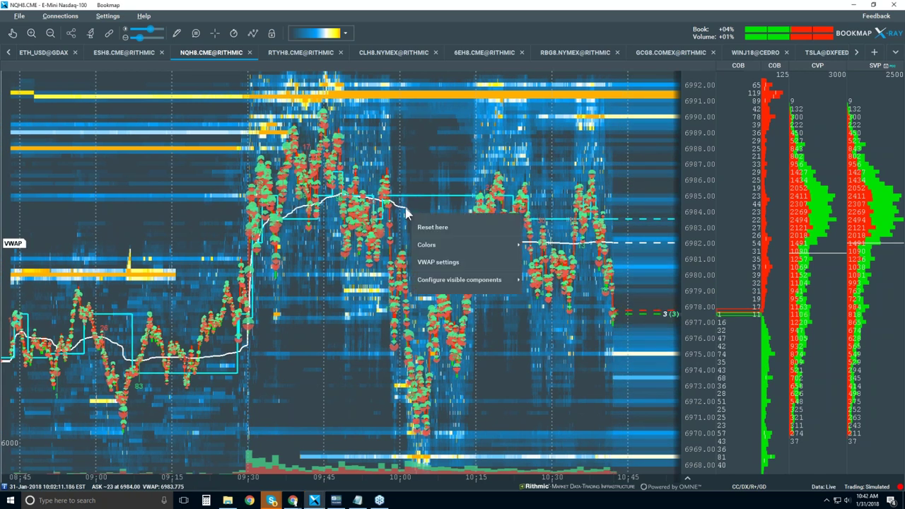
mouse_move(442, 279)
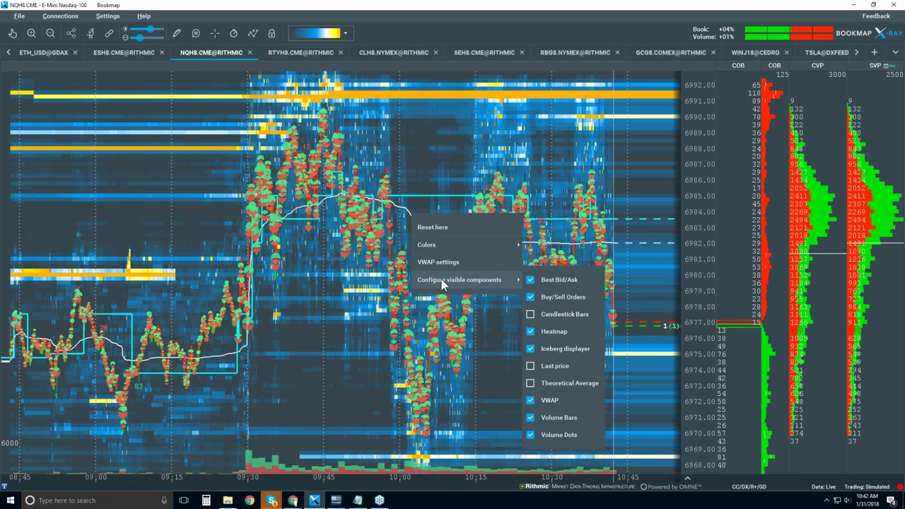
left_click(532, 401)
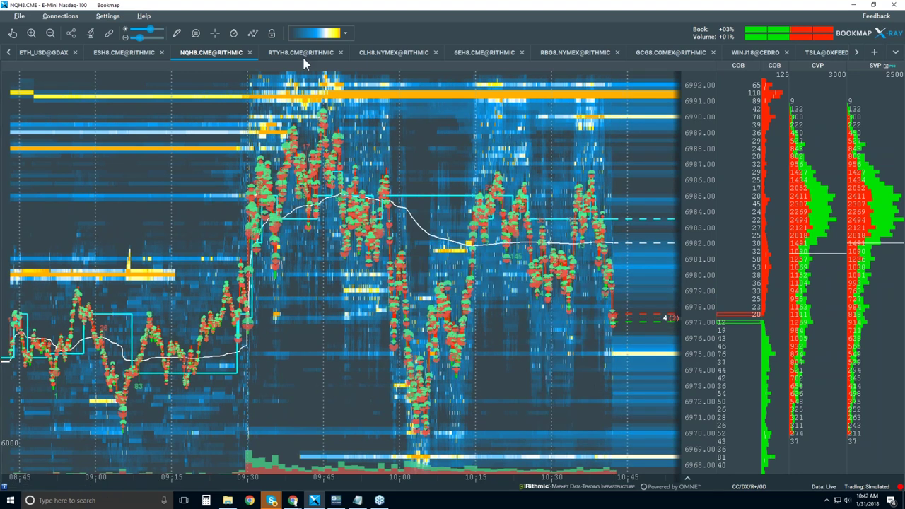
left_click(253, 34)
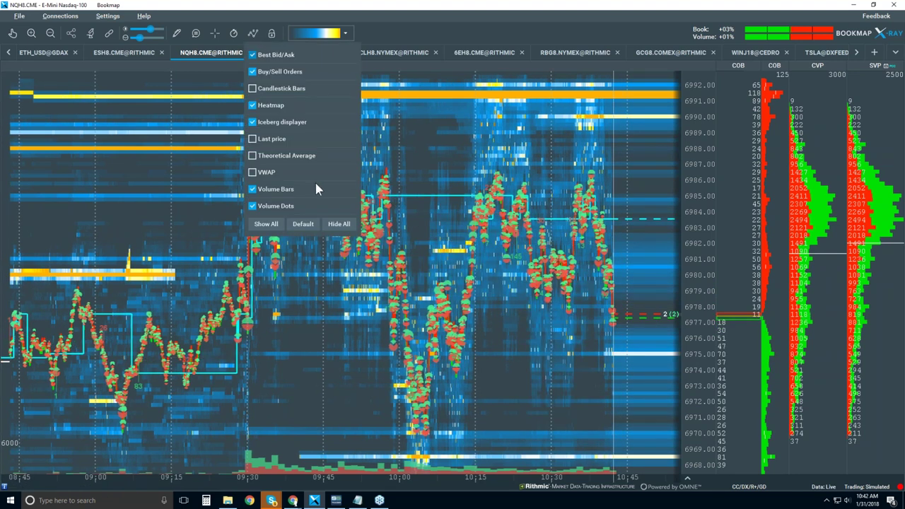
left_click(273, 126)
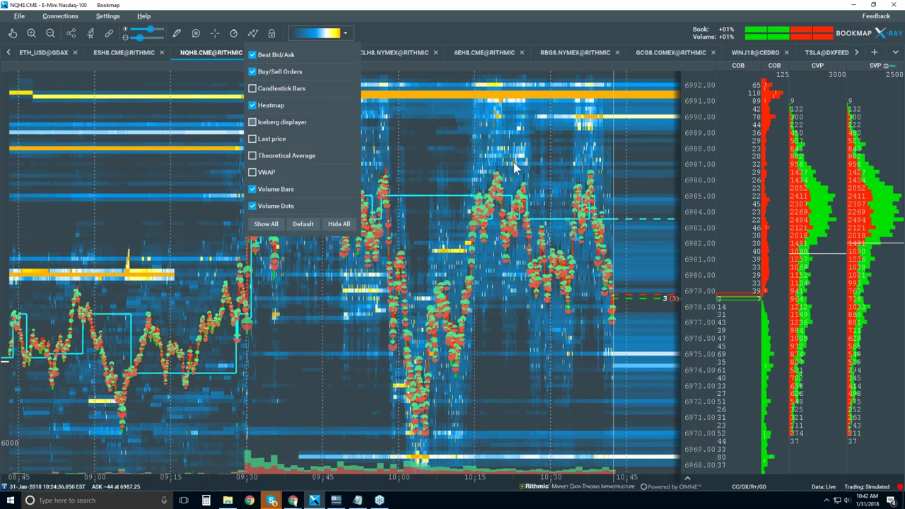
left_click(487, 246)
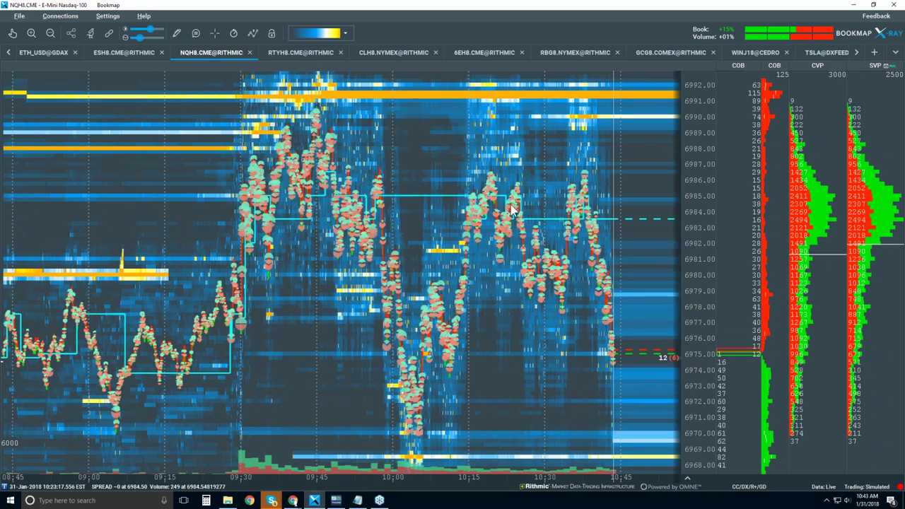
- Hide the point-of-control line in the volume profile column's format settings
right_click(878, 126)
left_click(824, 140)
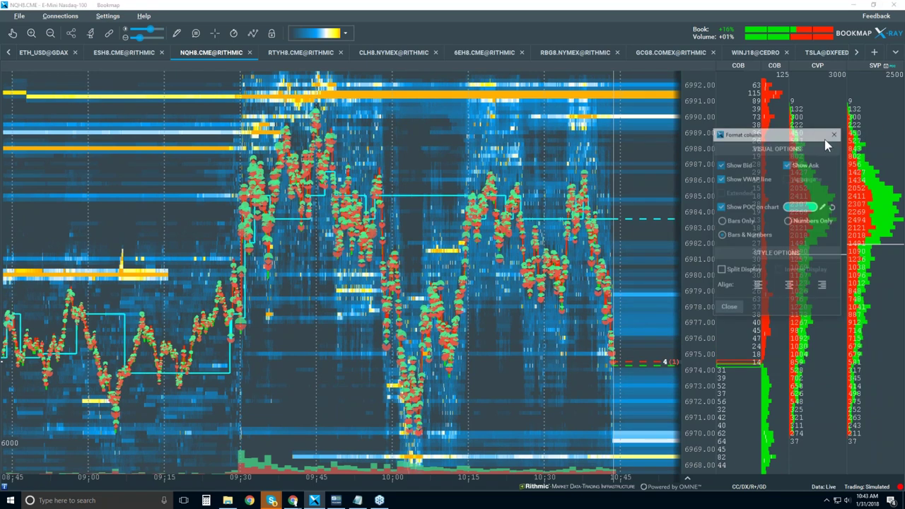
left_click(720, 207)
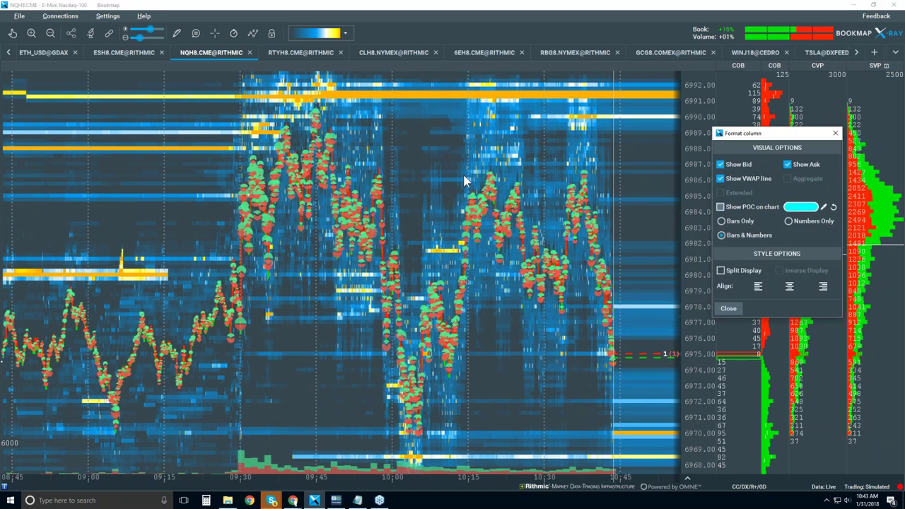
left_click(836, 133)
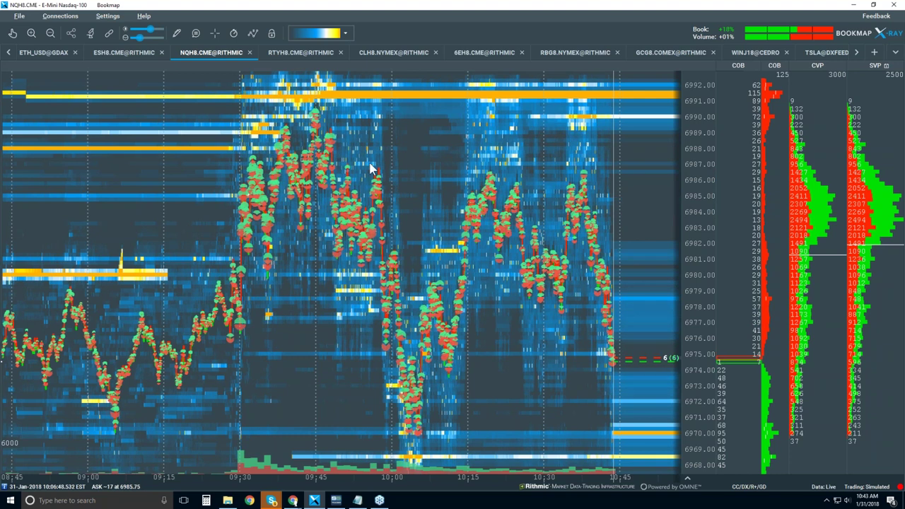
- Enable Candlestick Bars, keep Volume Bars, and turn off Heatmap, Volume Dots and Best Bid/Ask
left_click(254, 35)
left_click(256, 34)
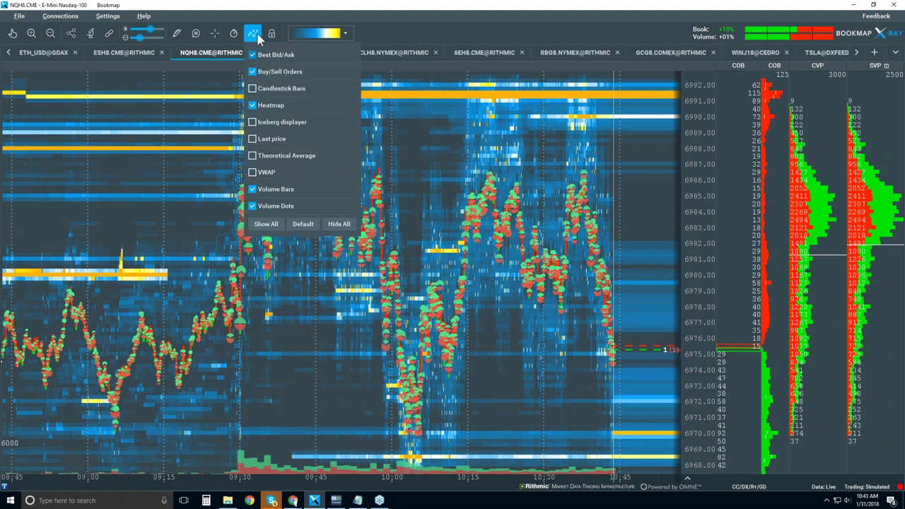
left_click(266, 92)
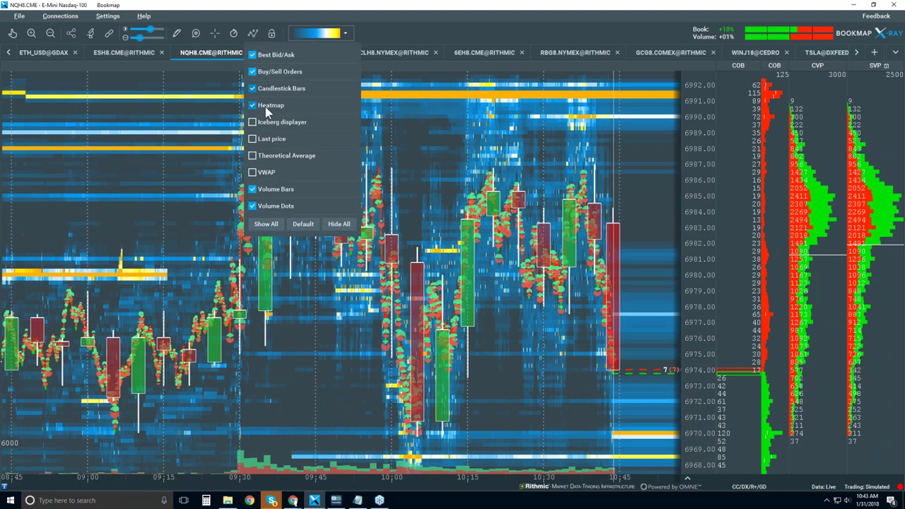
left_click(265, 106)
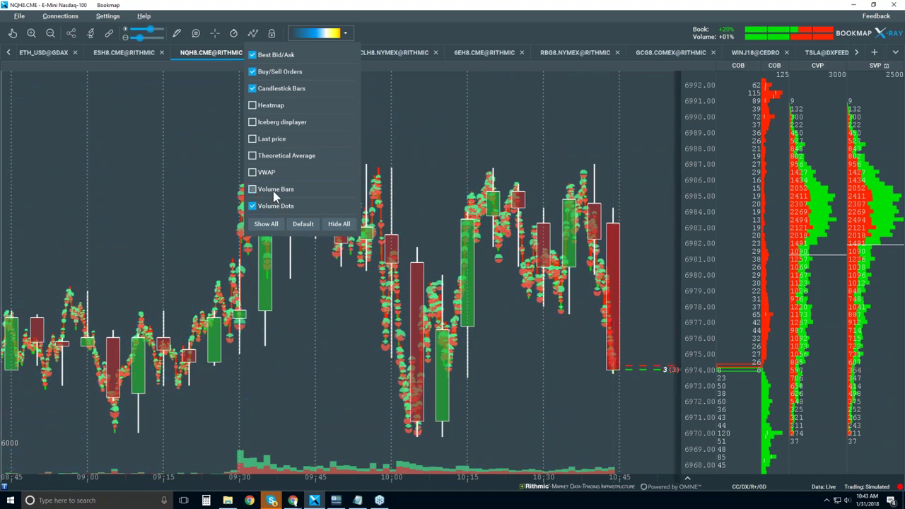
left_click(273, 191)
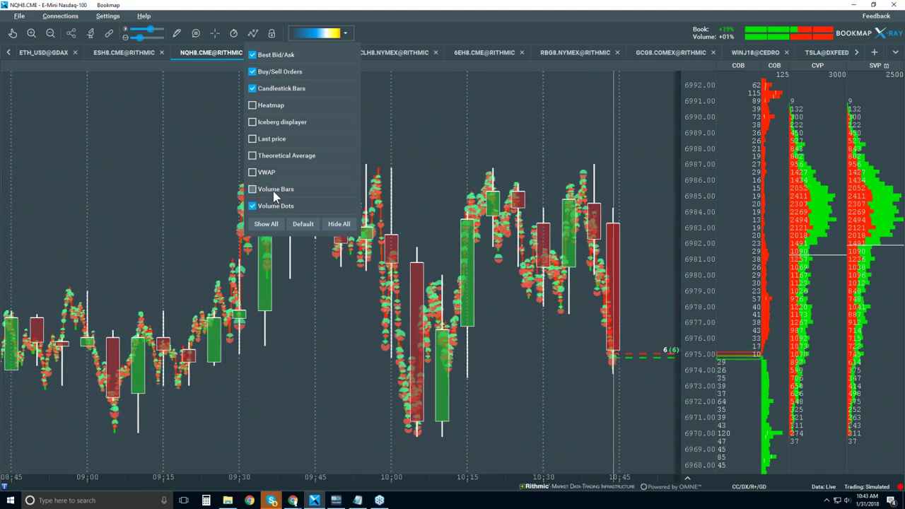
left_click(273, 191)
left_click(273, 206)
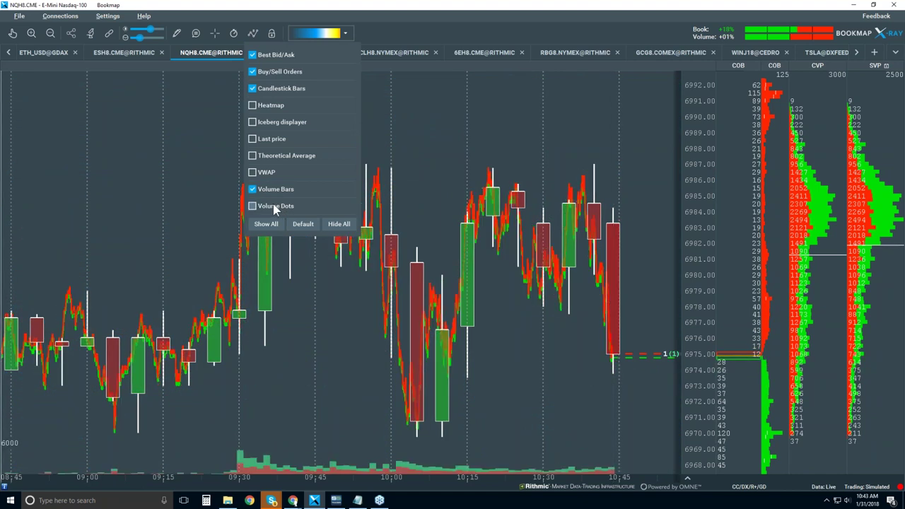
left_click(253, 54)
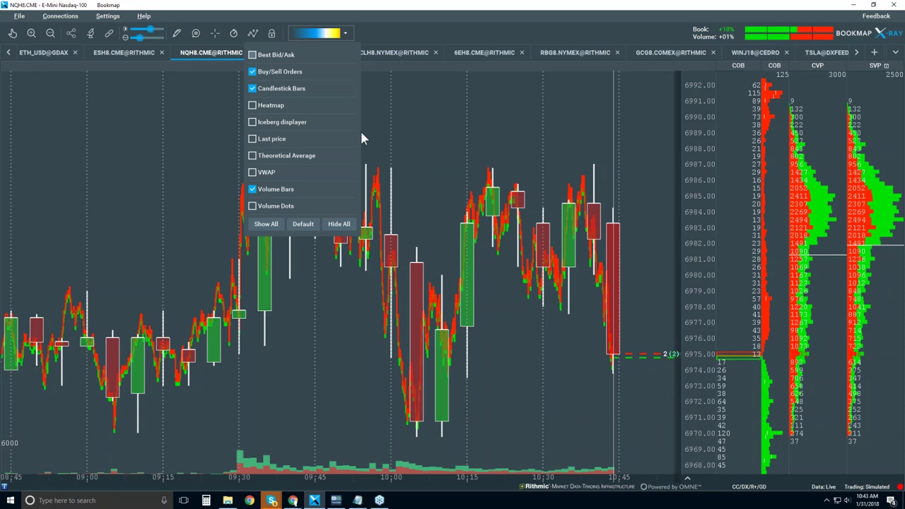
left_click(418, 118)
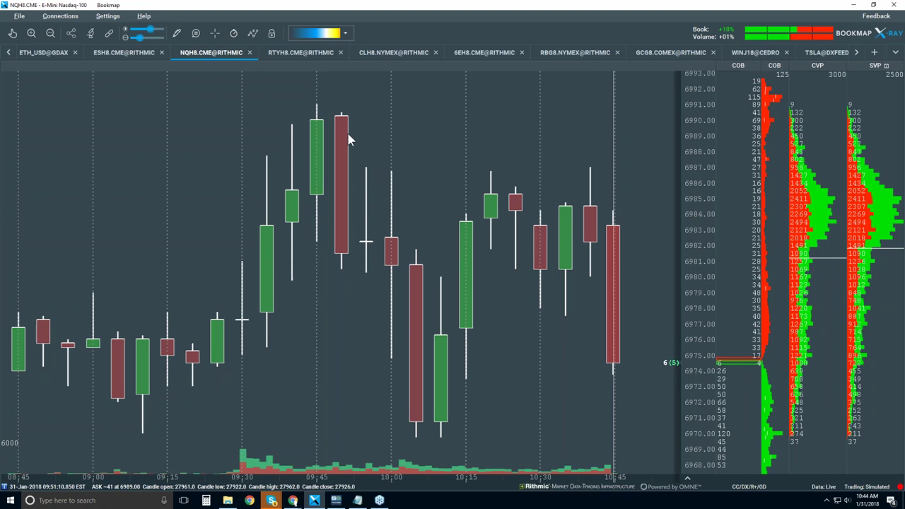
- Reopen the chart layers list to review which layers are enabled
left_click(253, 33)
- Re-enable the Best Bid/Ask layer over the candlesticks and zoom the time axis in
left_click(269, 56)
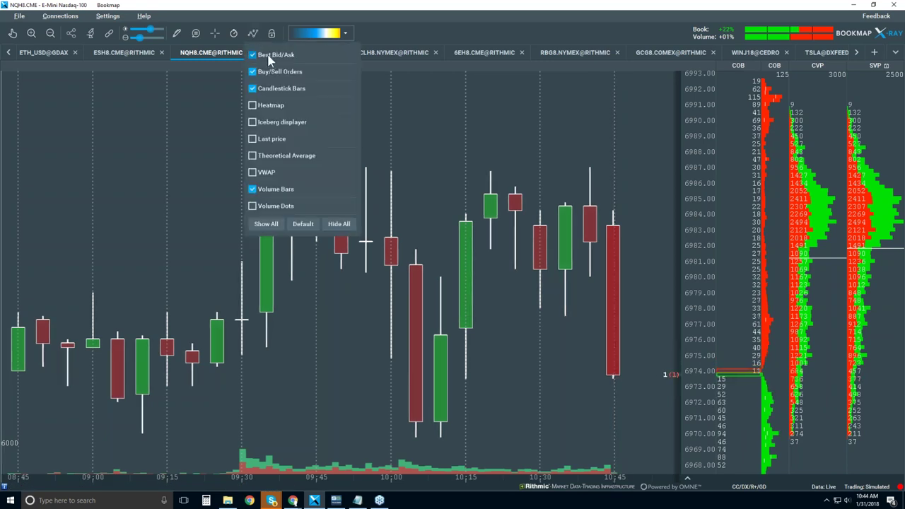
left_click(428, 104)
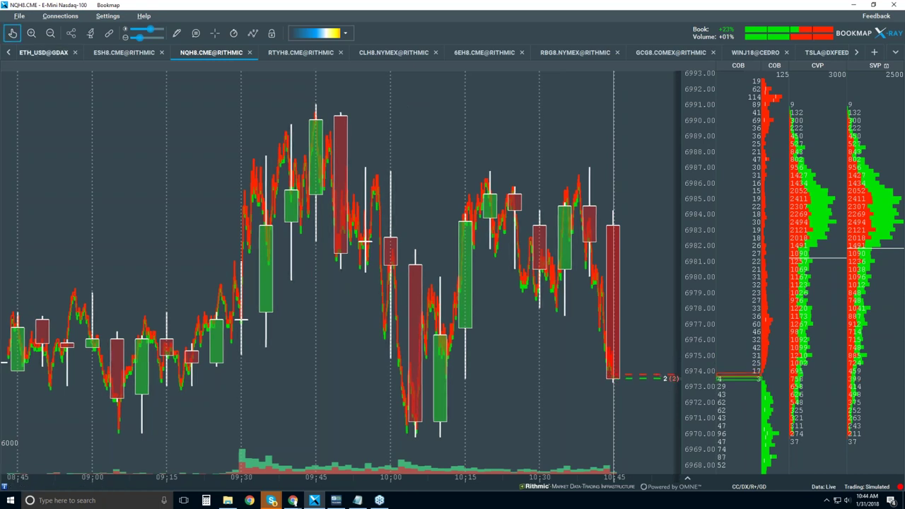
scroll(306, 164, "up", 2)
scroll(308, 161, "up", 2)
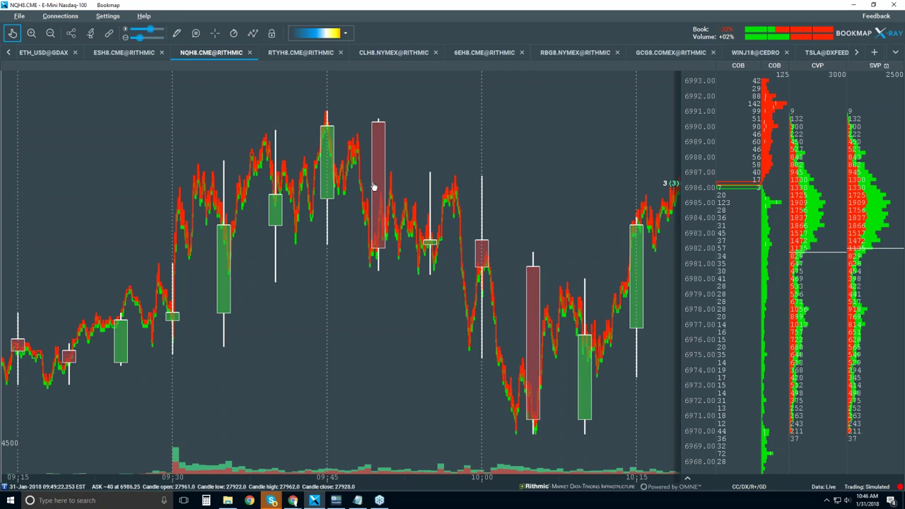
- Turn the Volume Dots layer back on over the candlesticks and bid/ask lines
left_click(254, 34)
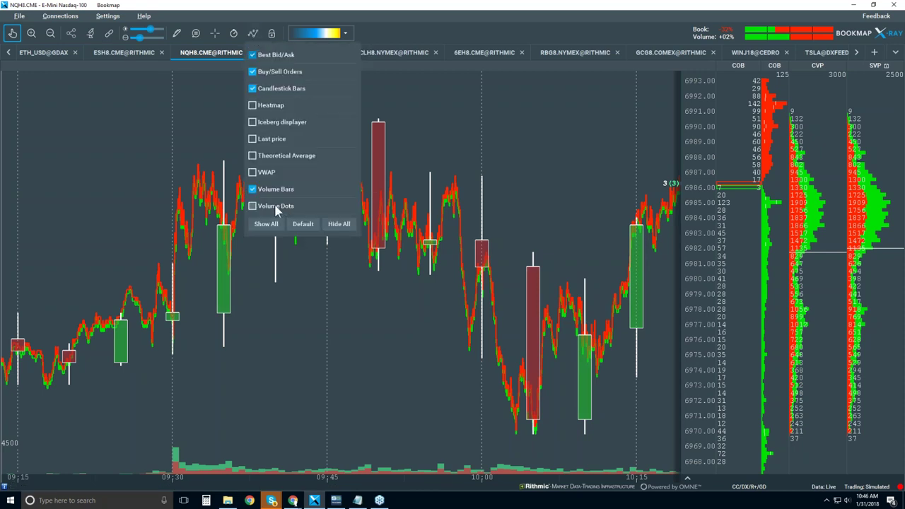
left_click(253, 205)
left_click(382, 301)
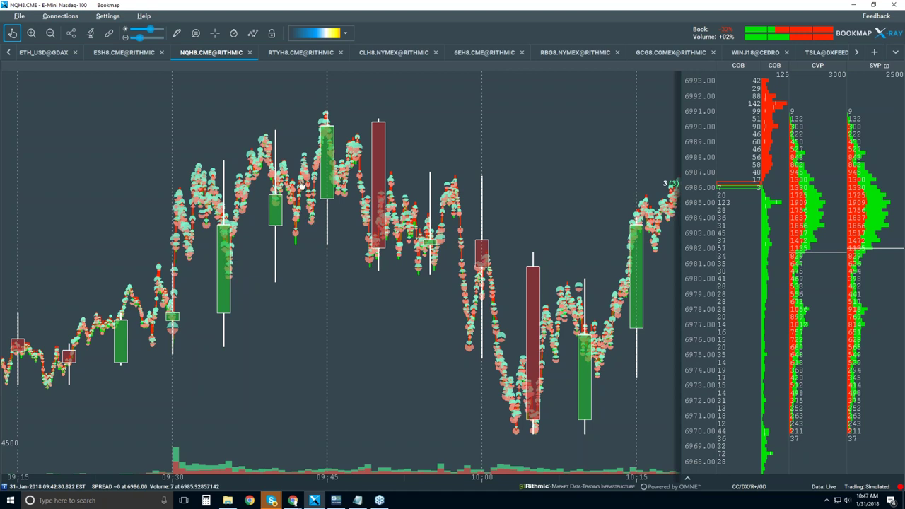
- Zoom the time axis in toward the 09:36–09:50 stretch around the 09:45 high
scroll(311, 180, "up", 4)
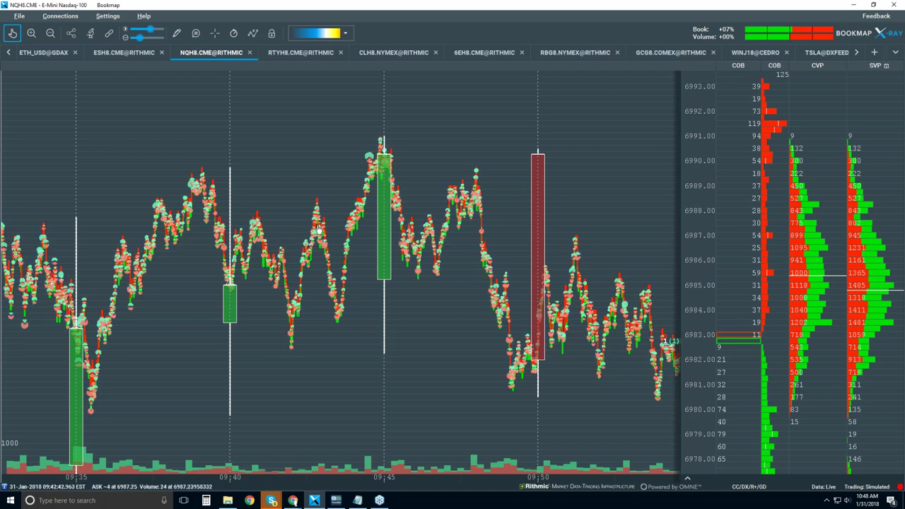
scroll(322, 205, "up", 2)
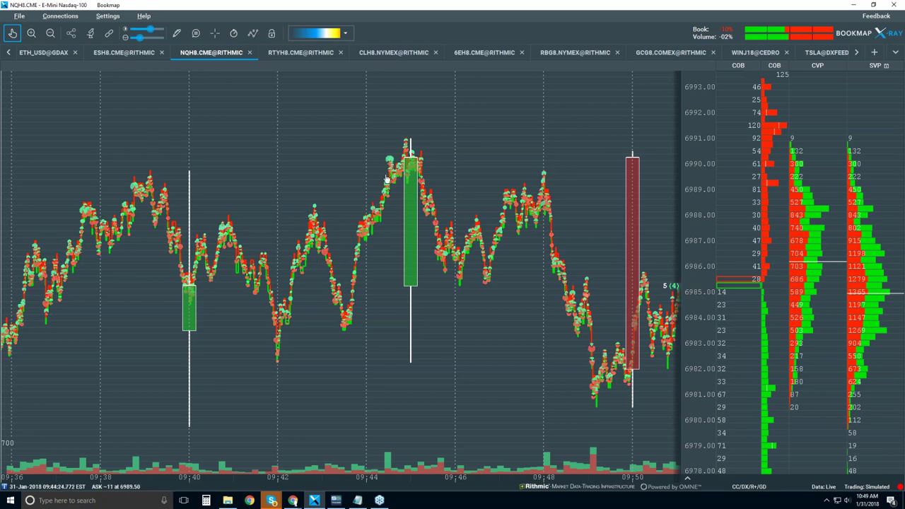
- Zoom the time axis out and back in to frame the 09:42–09:46 candles
scroll(370, 191, "up", 2)
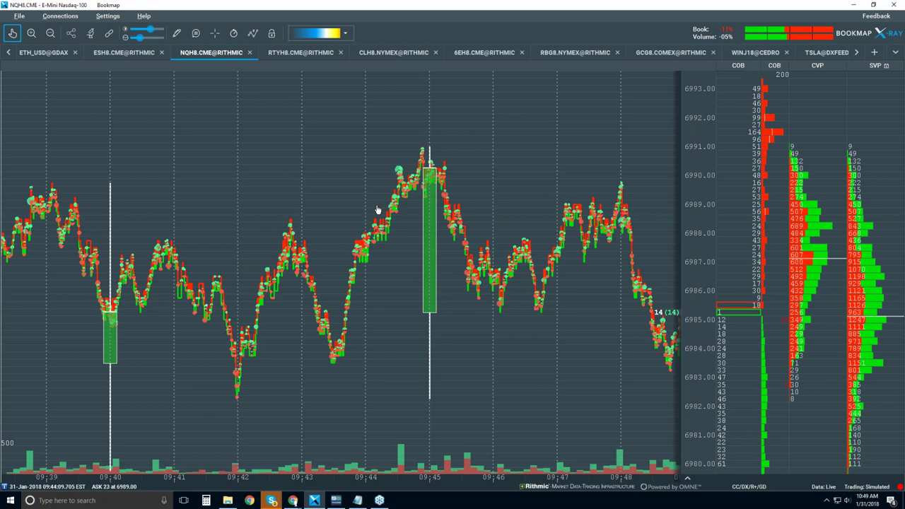
scroll(378, 208, "up", 2)
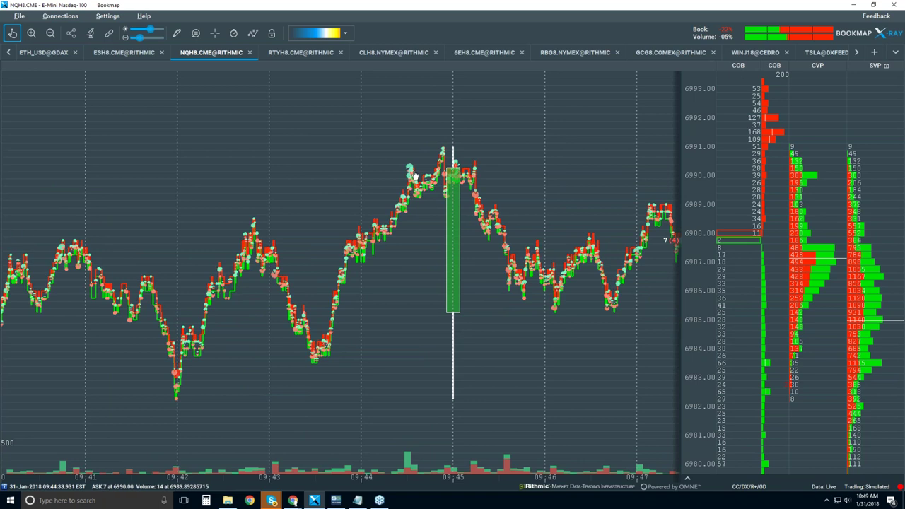
scroll(427, 168, "down", 2)
scroll(427, 168, "down", 3)
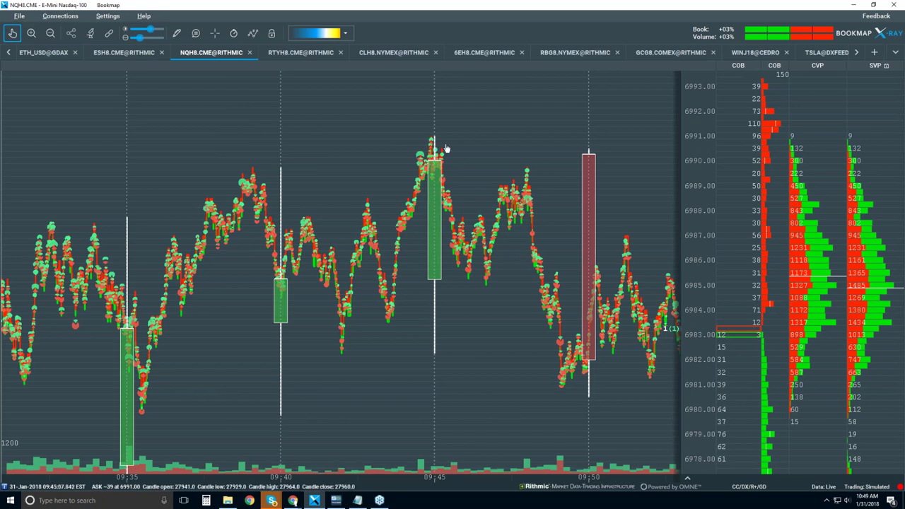
scroll(434, 152, "up", 5)
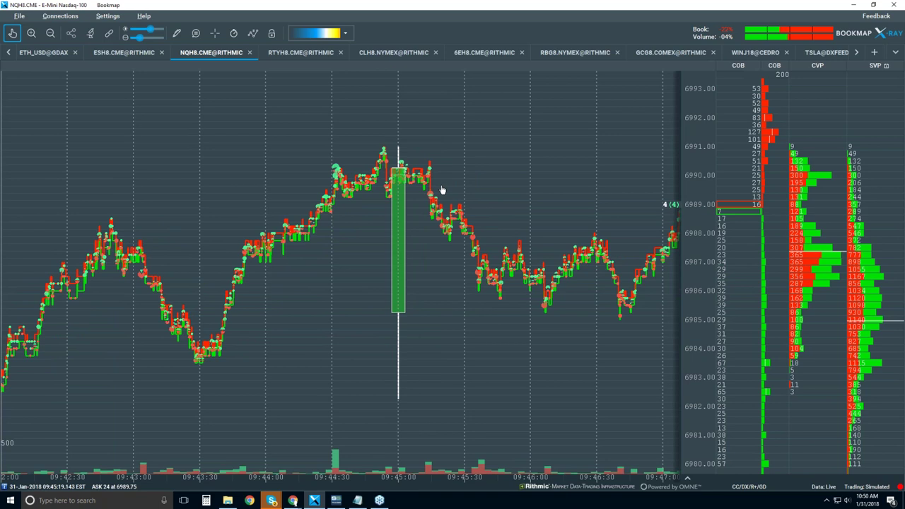
- Keep zooming the time axis in at the 6988.50 bid until the critical error dialog appears
scroll(446, 208, "up", 5)
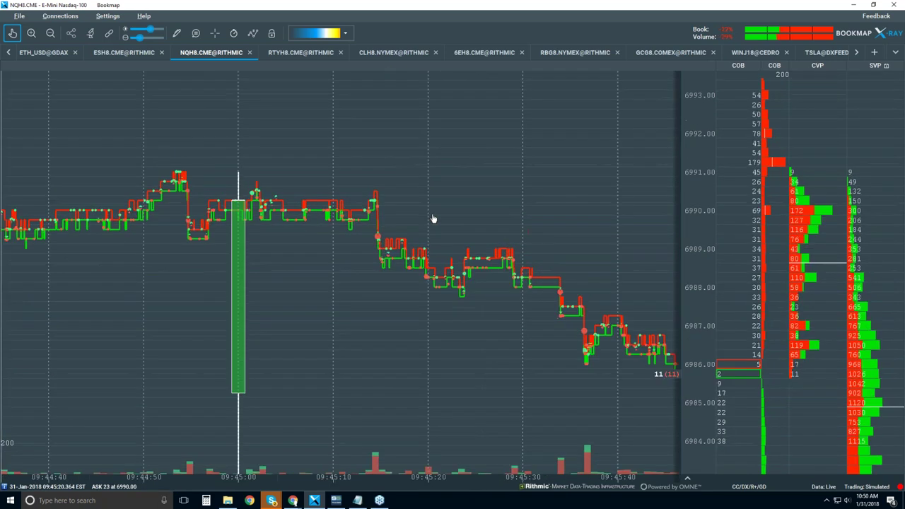
scroll(399, 245, "up", 5)
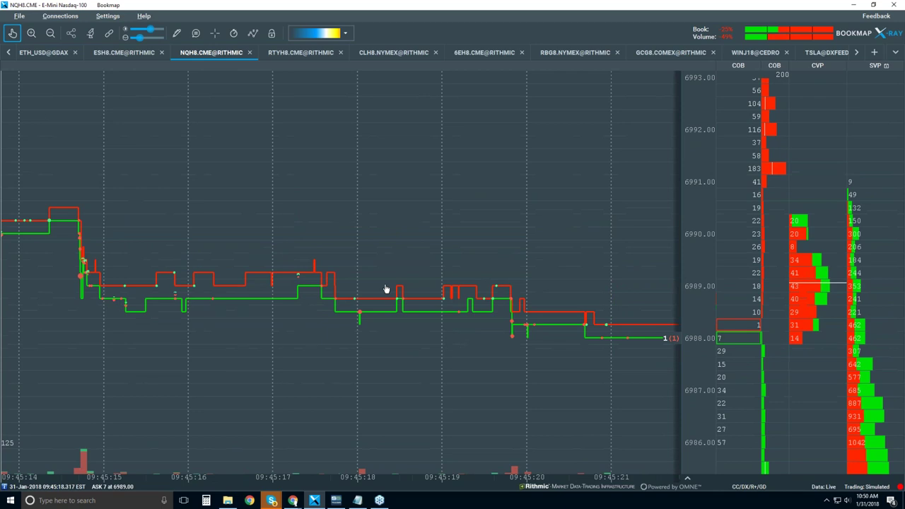
scroll(386, 290, "up", 3)
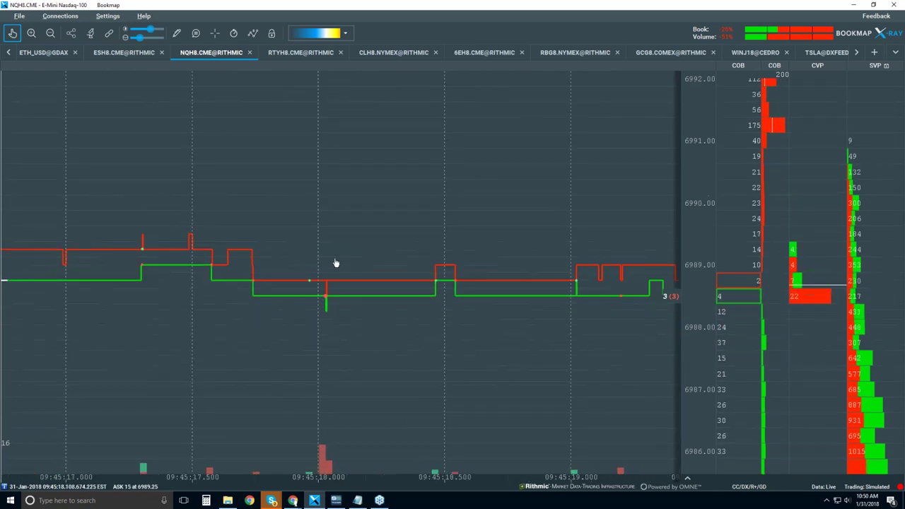
scroll(321, 295, "up", 5)
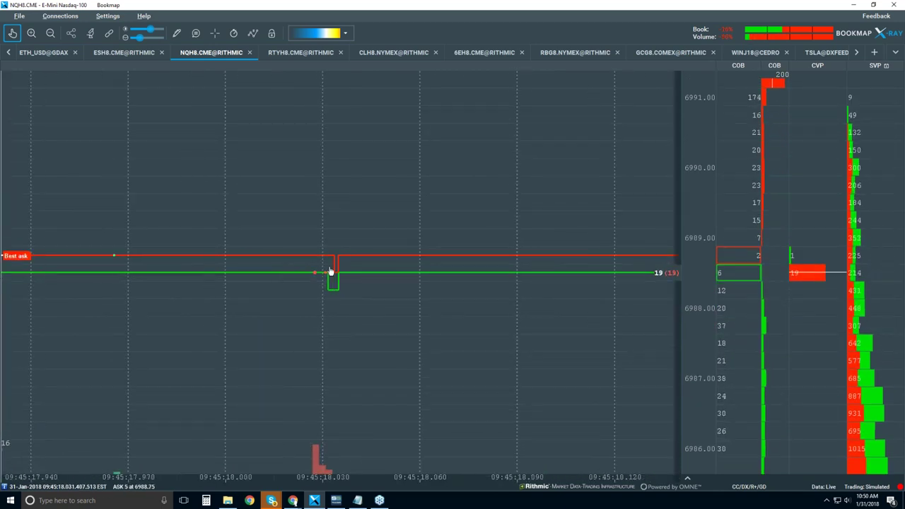
scroll(331, 273, "up", 5)
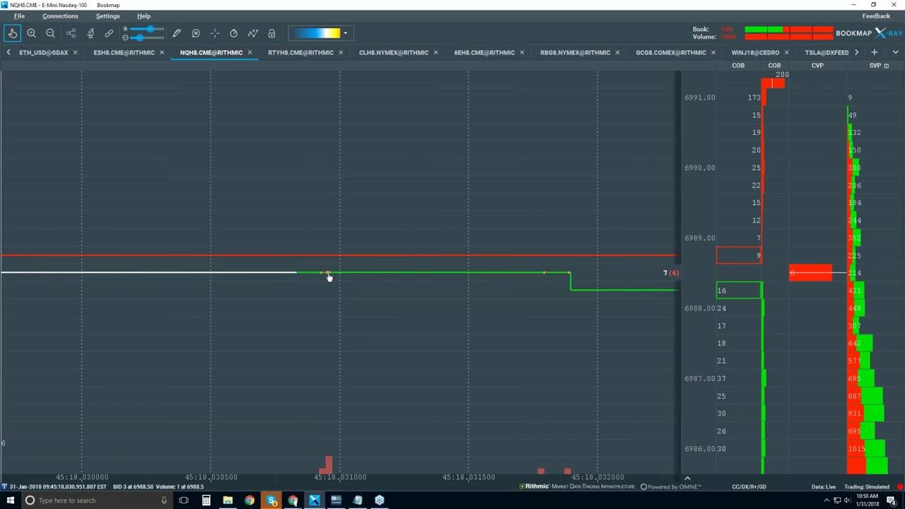
scroll(332, 283, "up", 3)
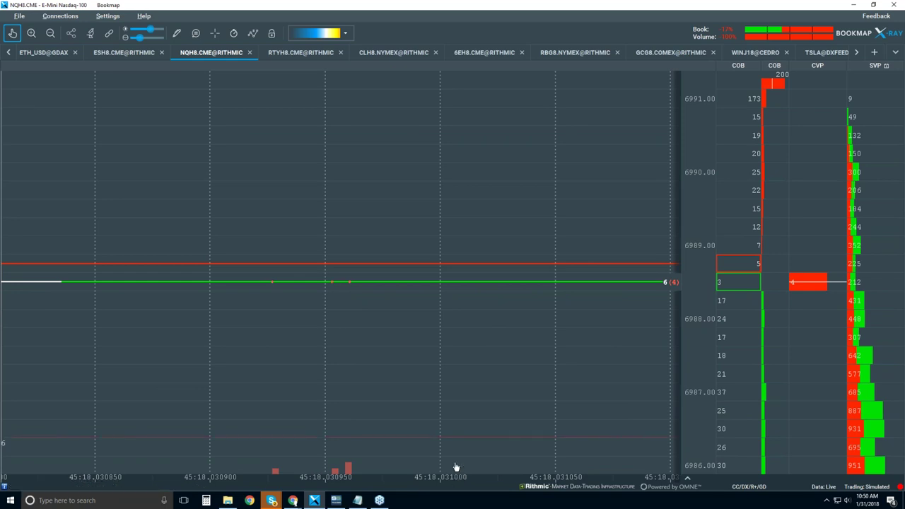
scroll(353, 288, "up", 1)
scroll(352, 289, "up", 2)
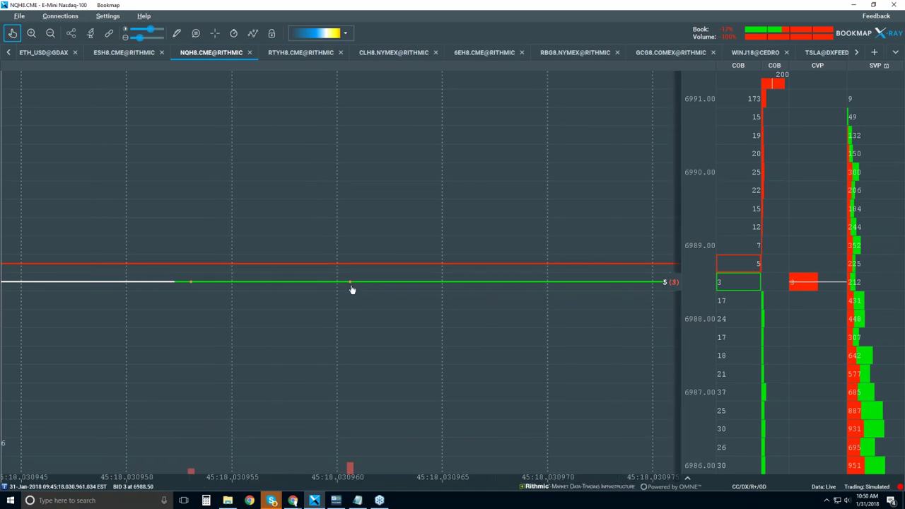
scroll(299, 293, "up", 2)
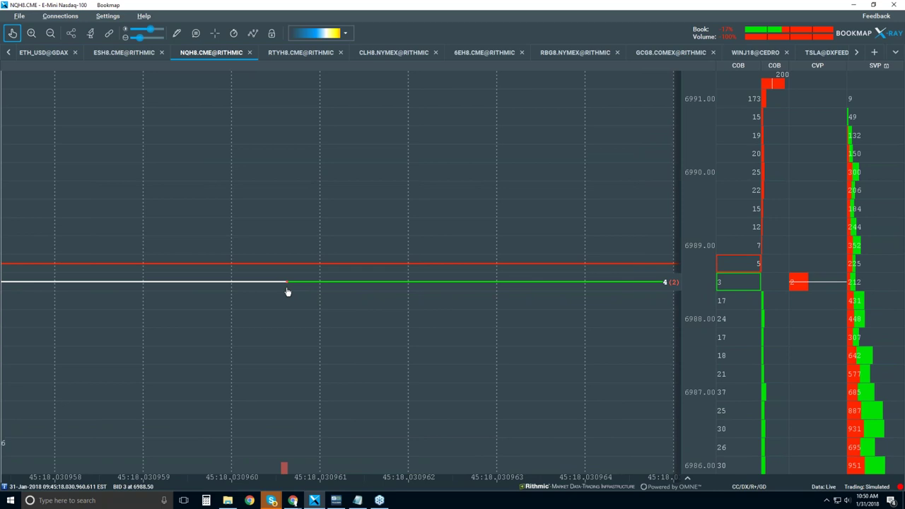
scroll(287, 292, "up", 1)
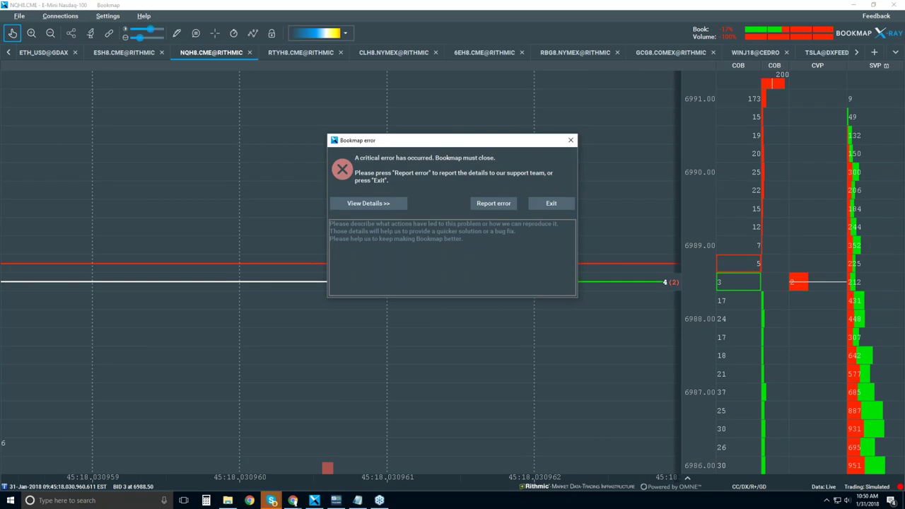
- Send the crash report to support and dismiss the report-sent confirmation
left_click(494, 203)
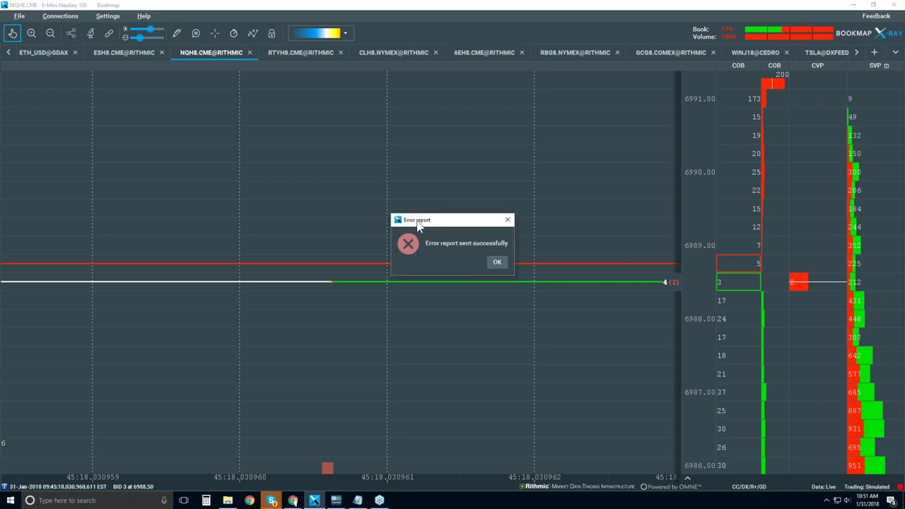
left_click(499, 262)
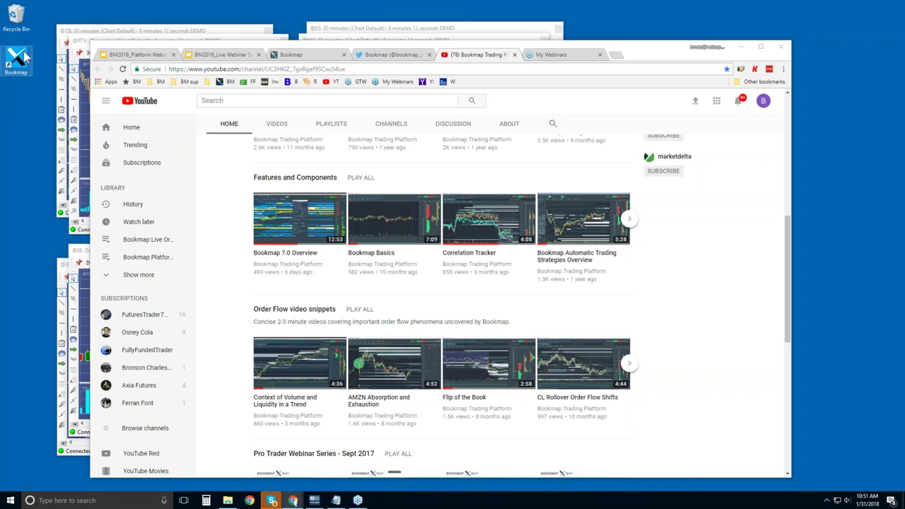
- Relaunch Bookmap past the startup warning, running with External data / Trading simulated by Bookmap
double_click(22, 59)
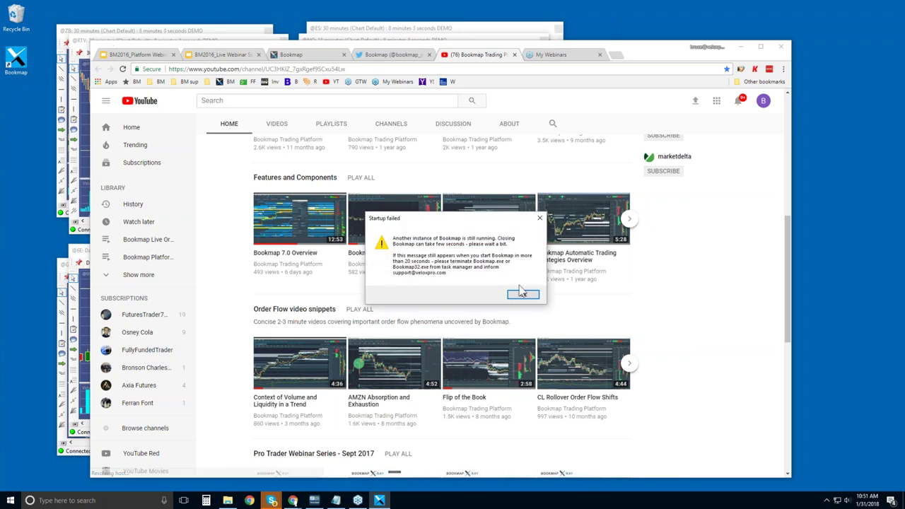
key("Return")
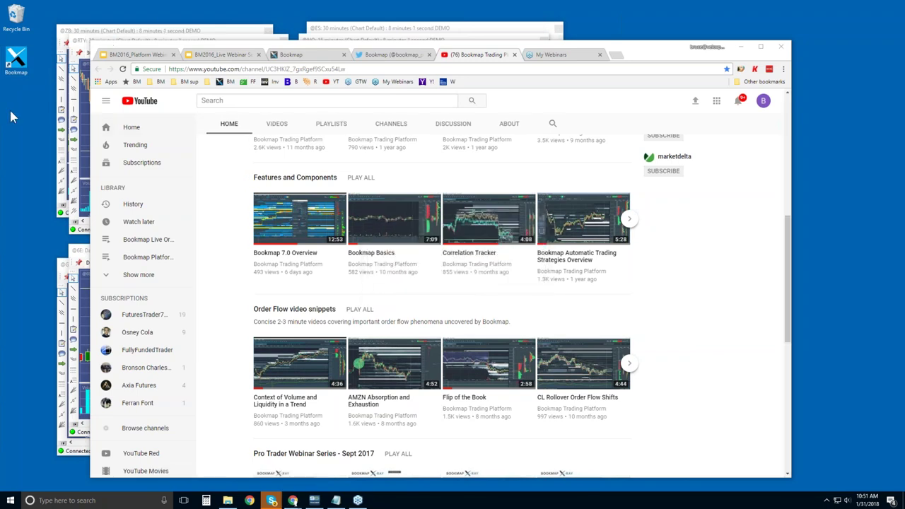
double_click(17, 62)
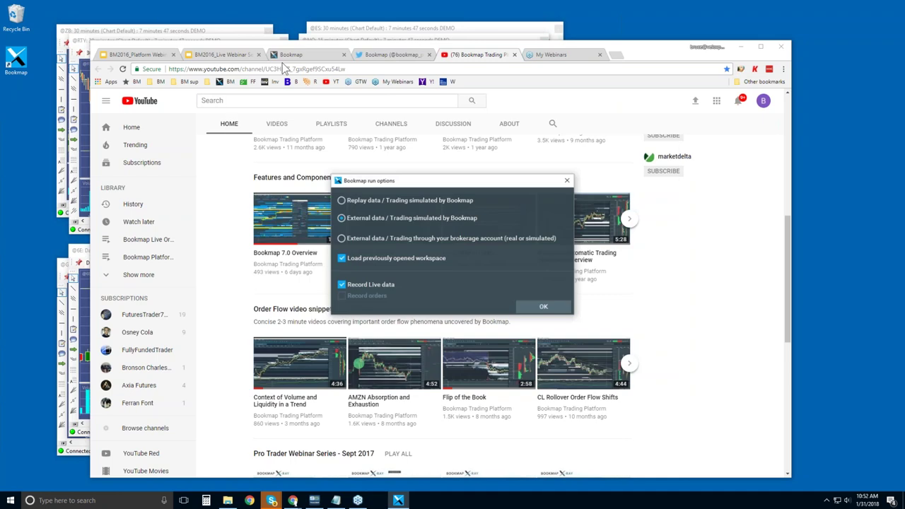
left_click(555, 309)
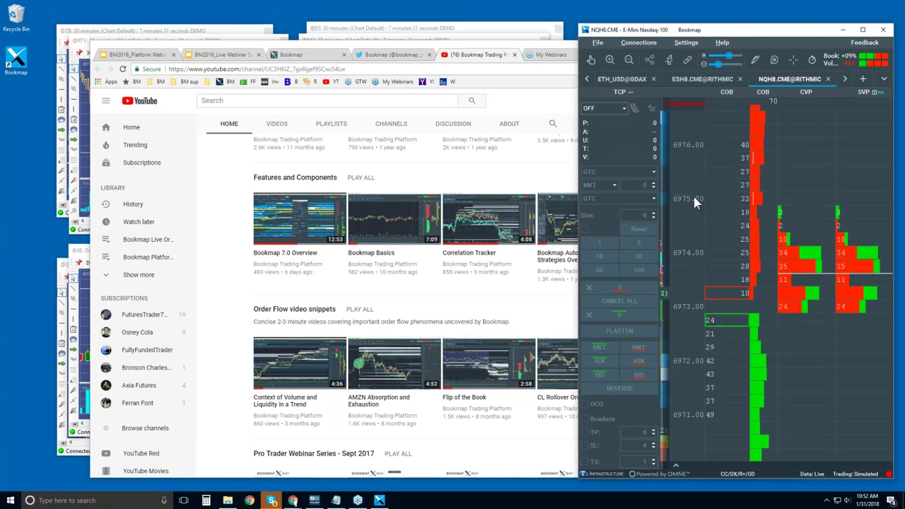
- Maximize the NQH8 Bookmap window so the full heatmap fills the screen
double_click(750, 36)
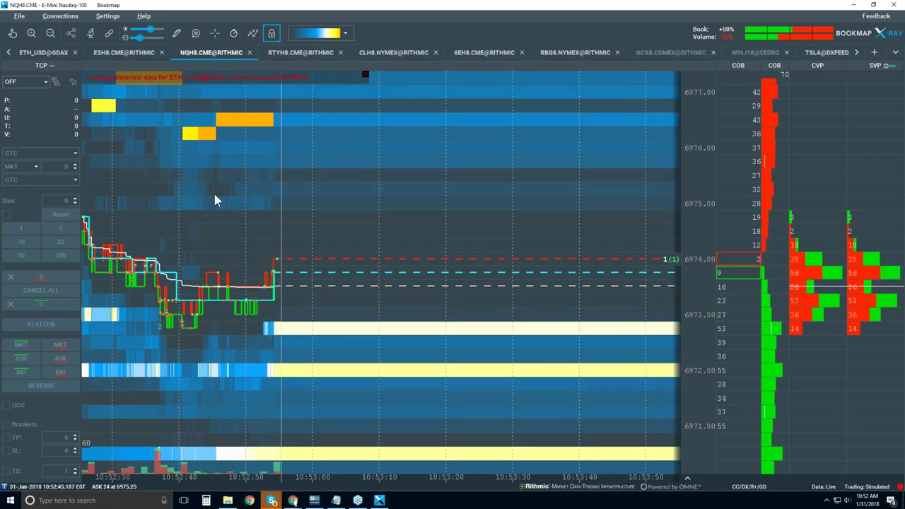
- Turn off Show POC on chart in the CVP column's format options
right_click(863, 120)
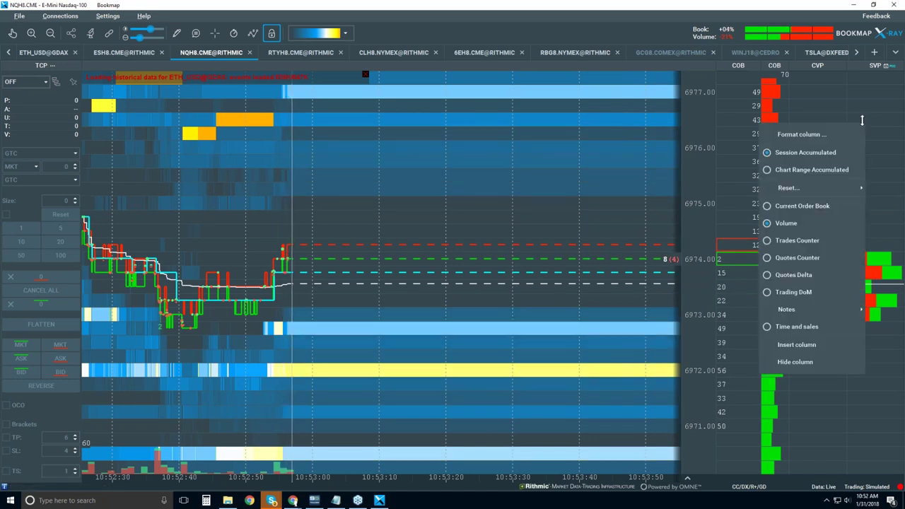
left_click(802, 134)
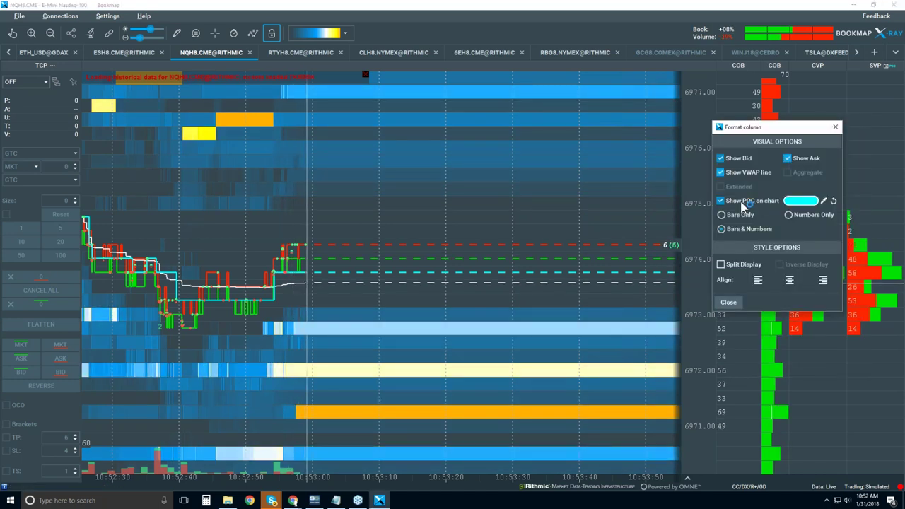
left_click(743, 203)
left_click(834, 127)
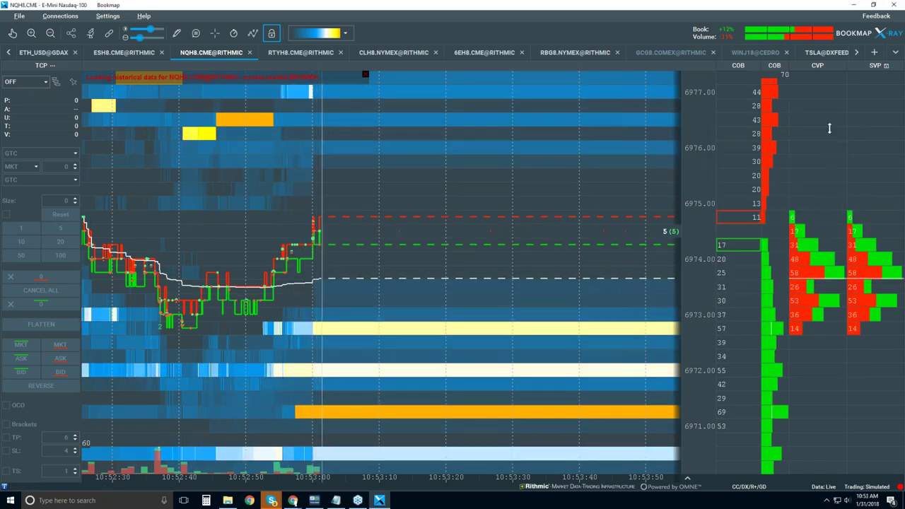
- Hide the VWAP and Iceberg displayer layers on the heatmap
left_click(252, 34)
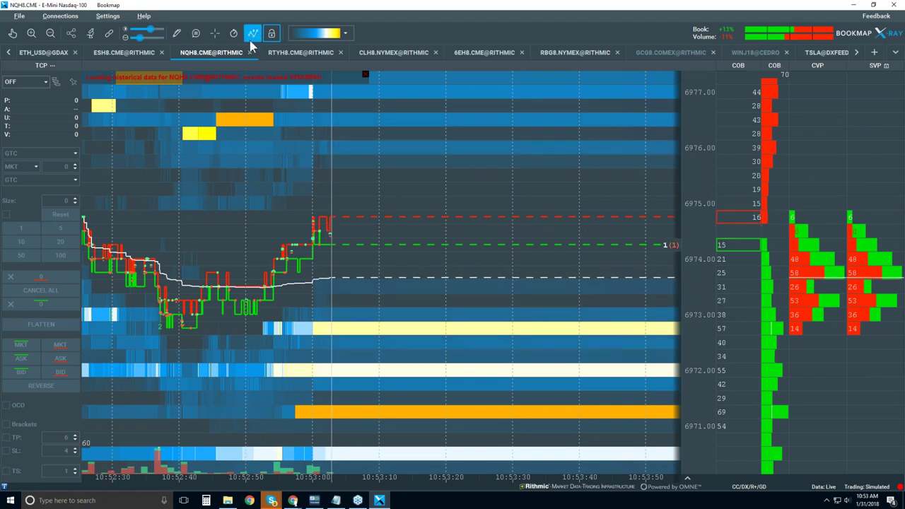
left_click(272, 34)
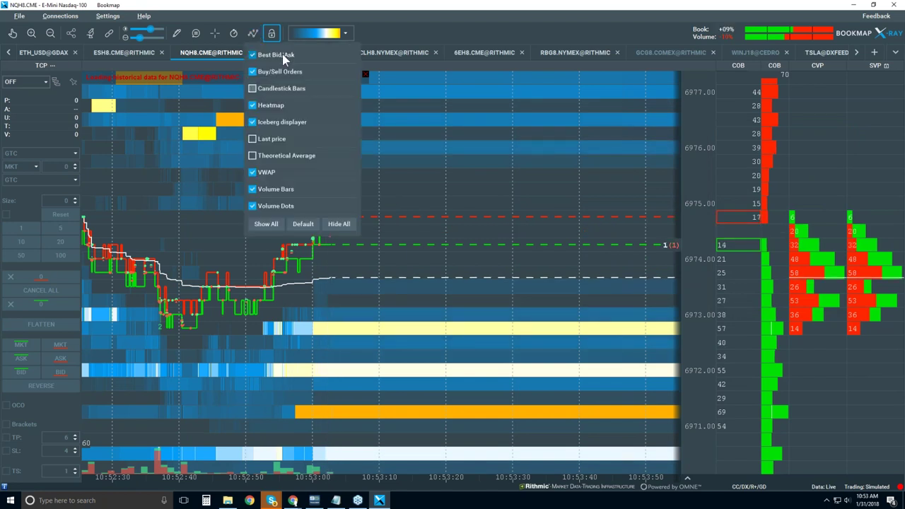
left_click(267, 174)
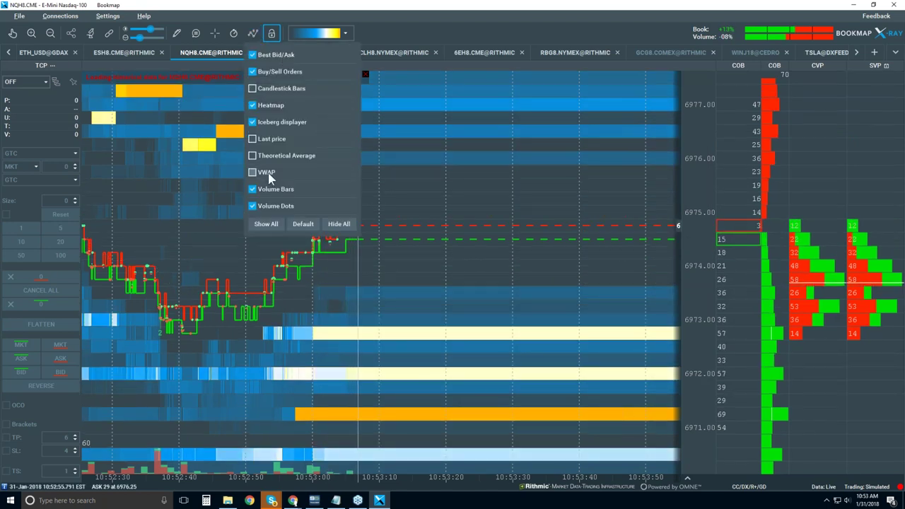
left_click(279, 121)
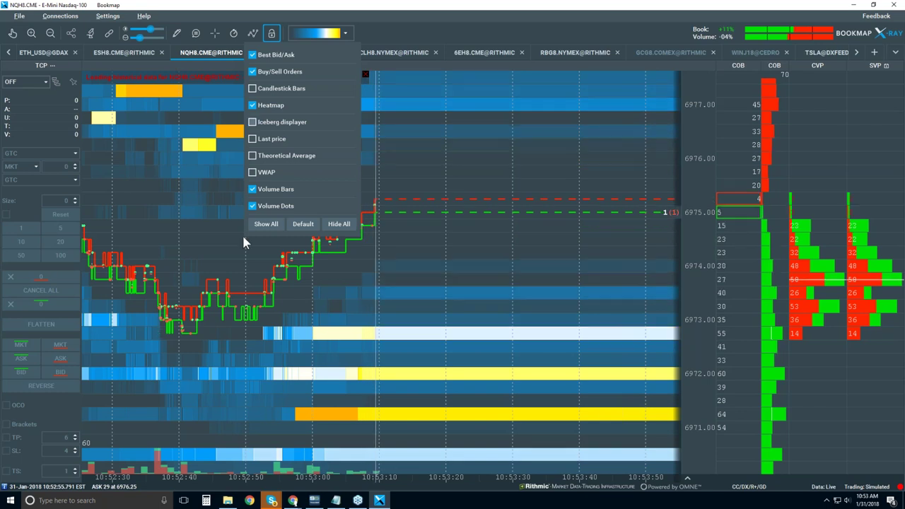
left_click(227, 255)
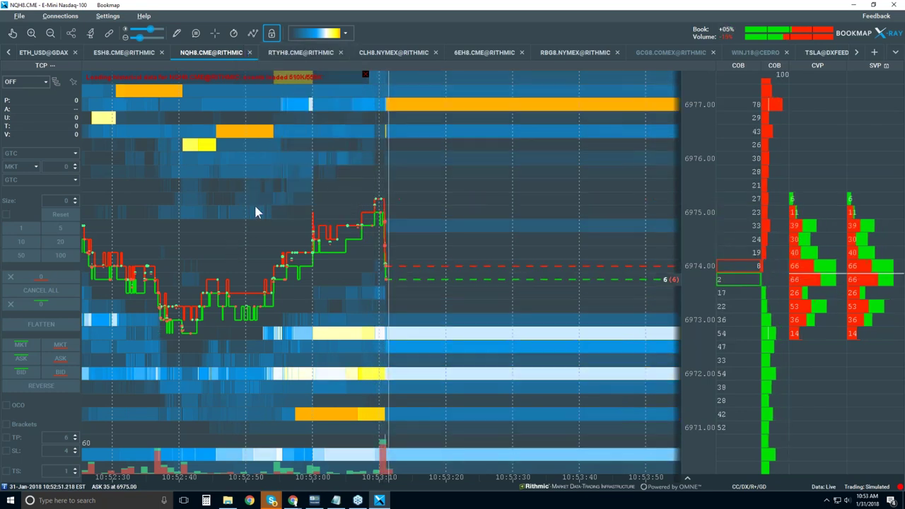
- Zoom the heatmap out to span about 10:00–10:55 and prices 6968–6987
scroll(267, 214, "down", 3)
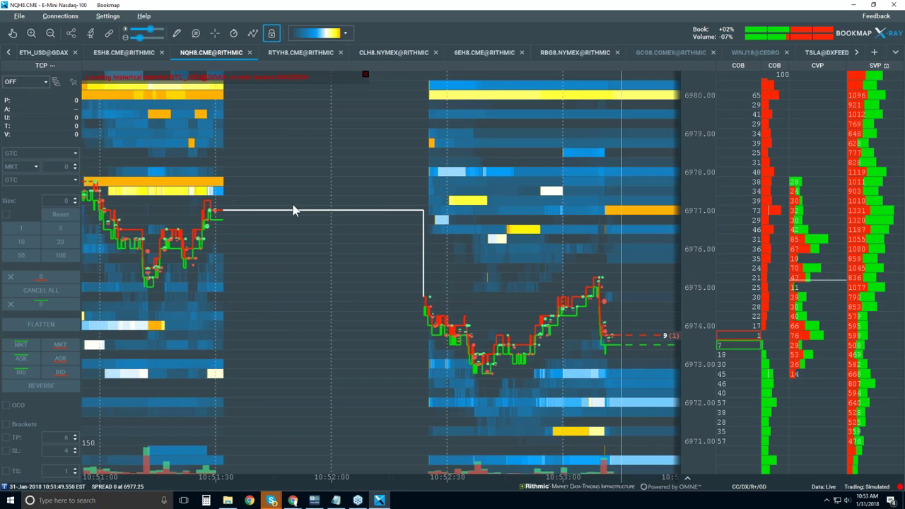
scroll(293, 208, "down", 3)
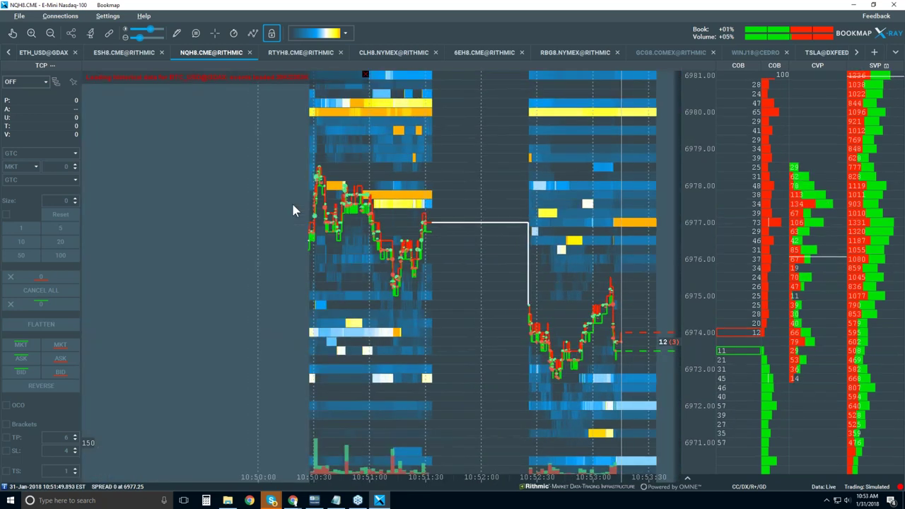
scroll(410, 219, "down", 1)
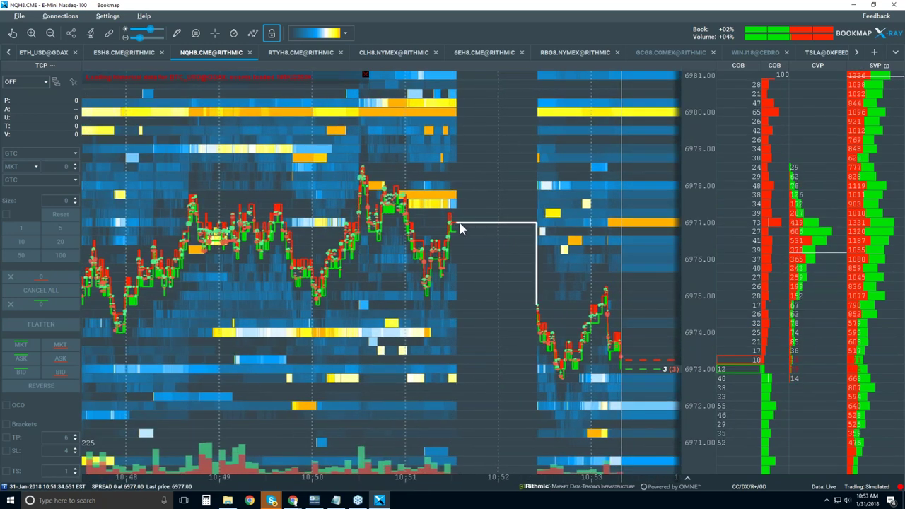
scroll(472, 224, "down", 1)
scroll(475, 218, "down", 2)
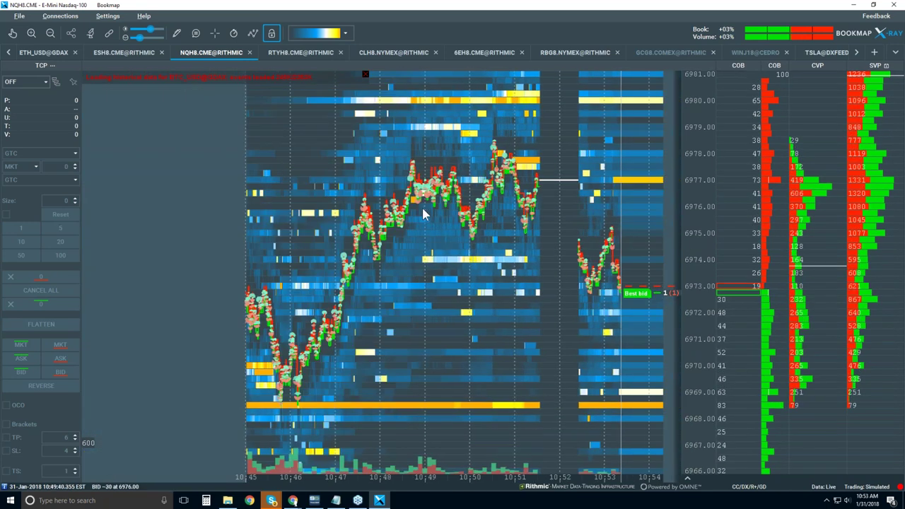
scroll(423, 213, "down", 2)
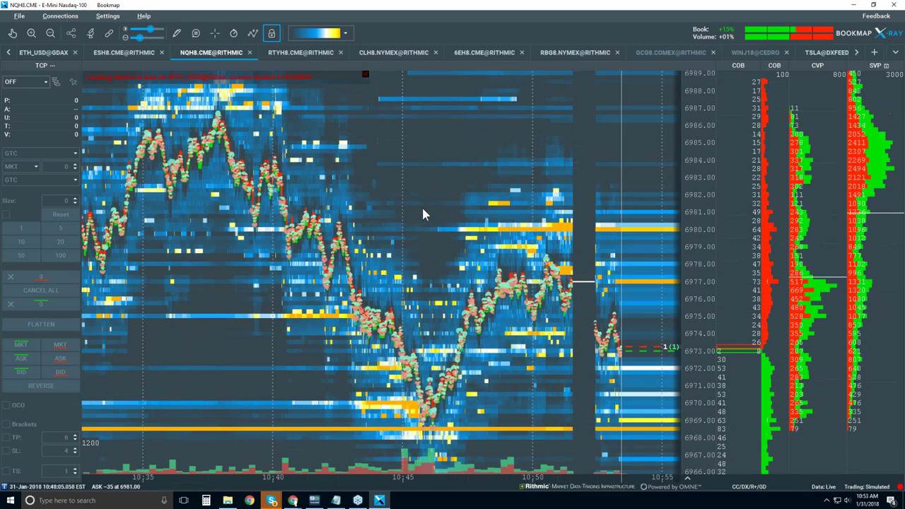
scroll(423, 212, "down", 3)
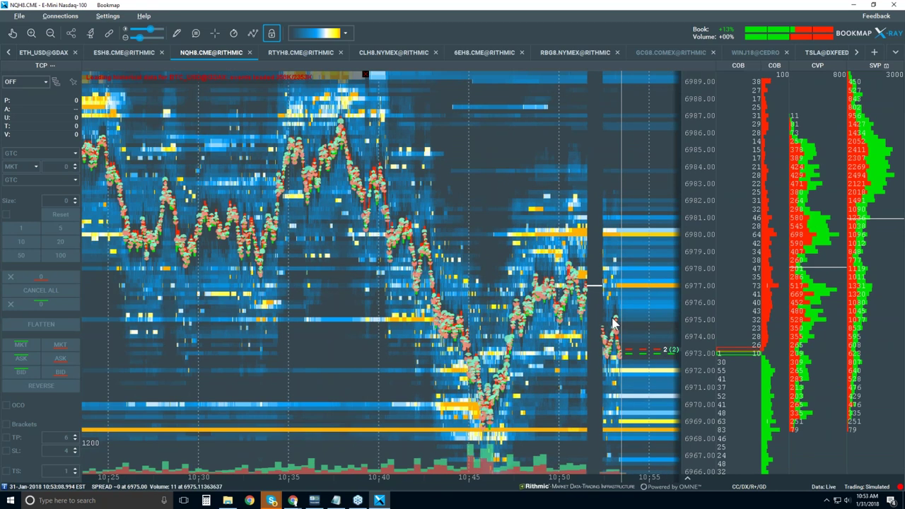
scroll(536, 256, "down", 2)
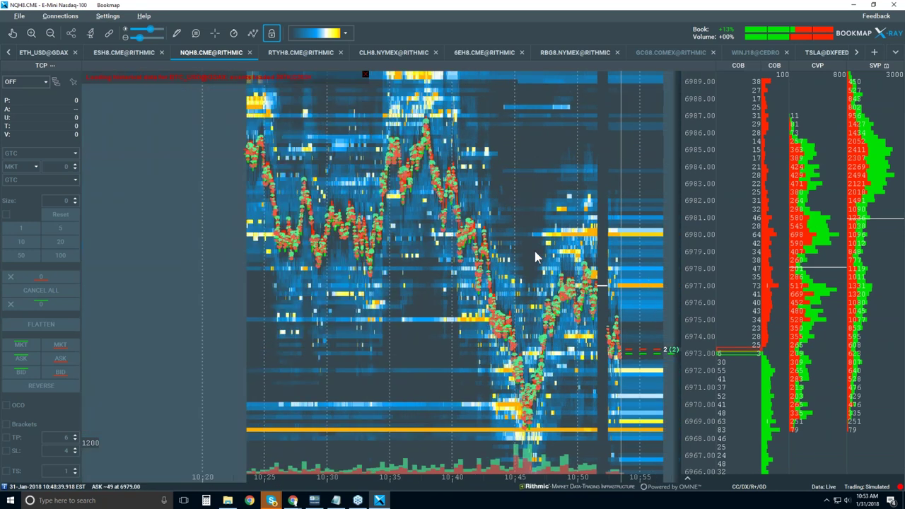
scroll(535, 256, "down", 3)
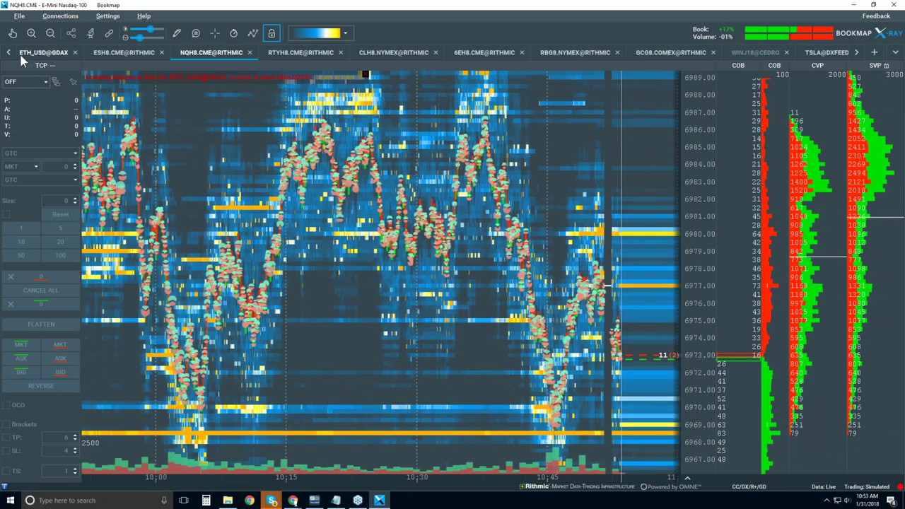
- Zoom in around 10:20, then ease out to frame 10:17–10:22 at 6981–6986
scroll(326, 138, "up", 5)
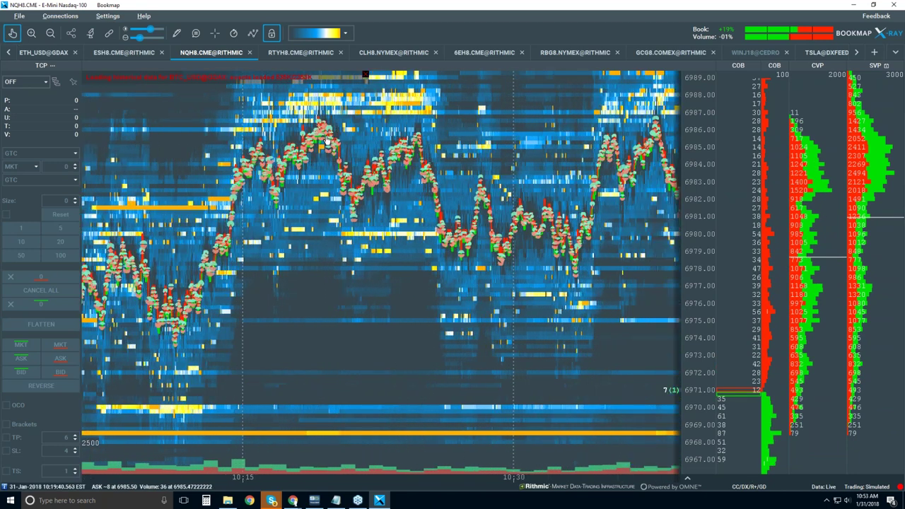
scroll(324, 133, "up", 2)
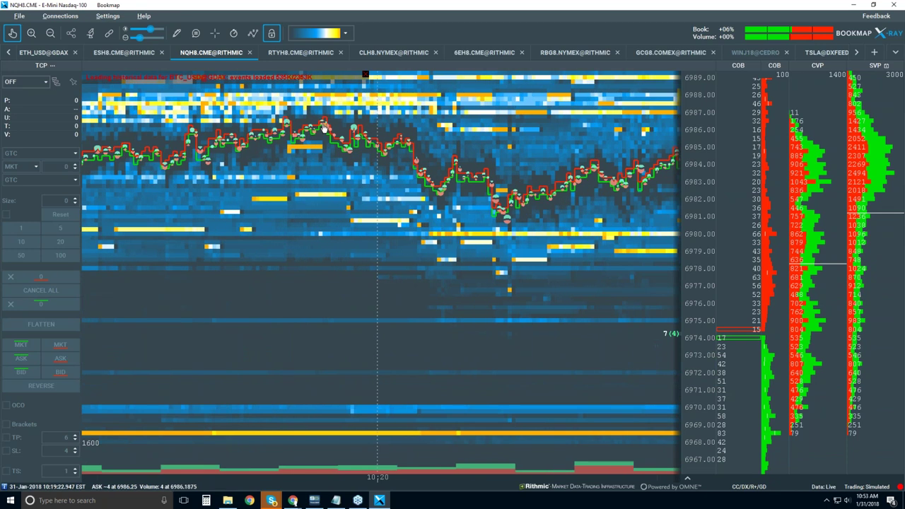
scroll(324, 127, "up", 3)
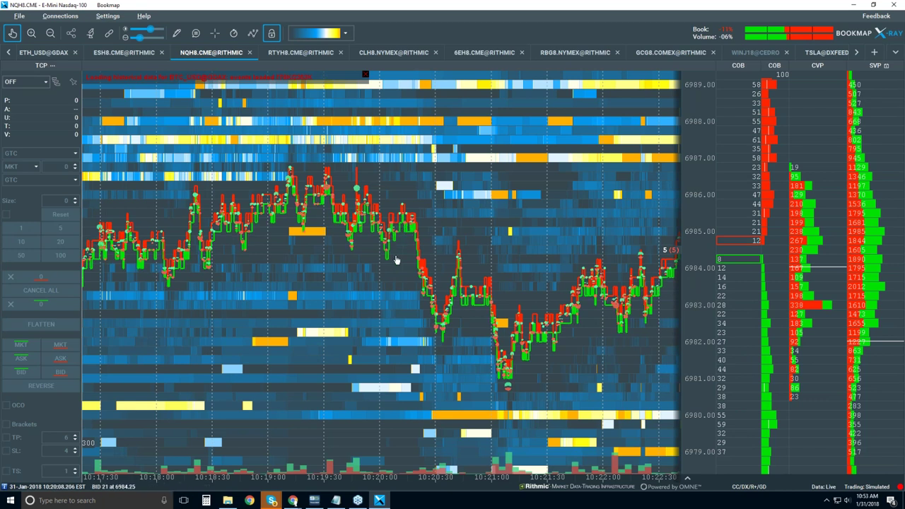
scroll(388, 238, "up", 5)
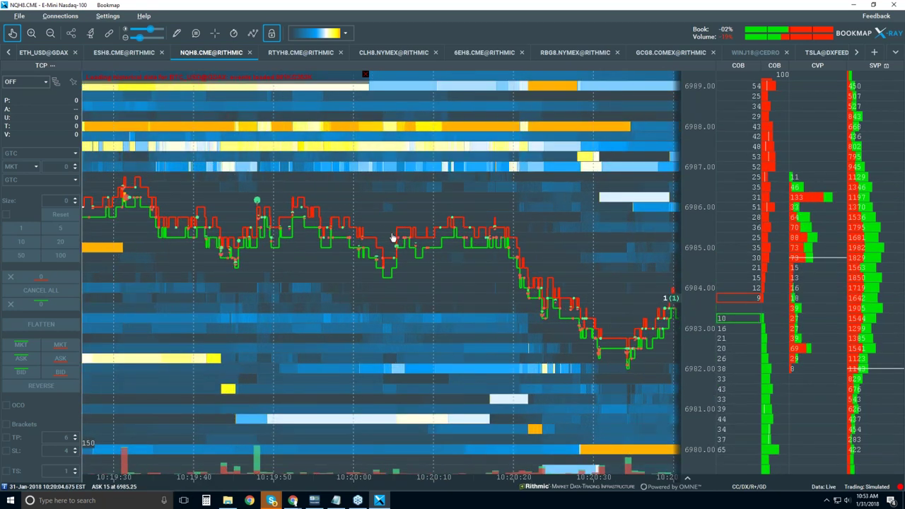
scroll(398, 251, "up", 2)
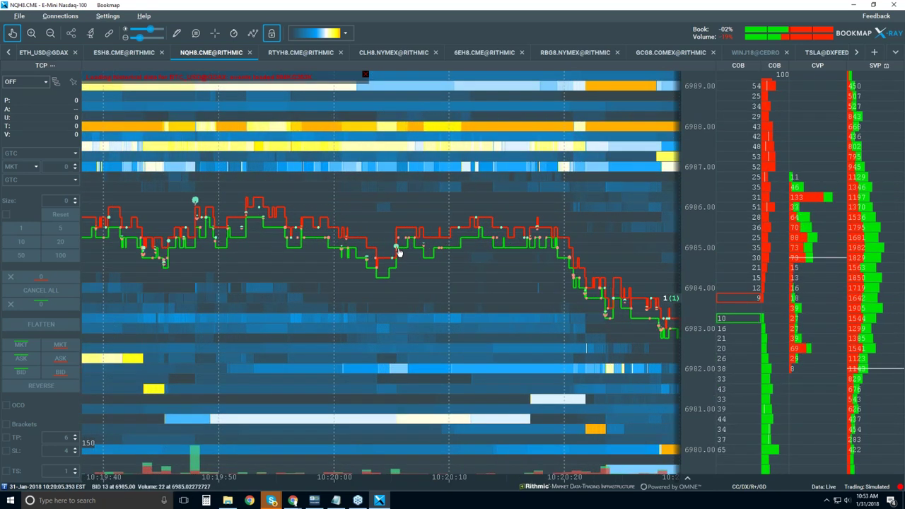
scroll(398, 252, "up", 3)
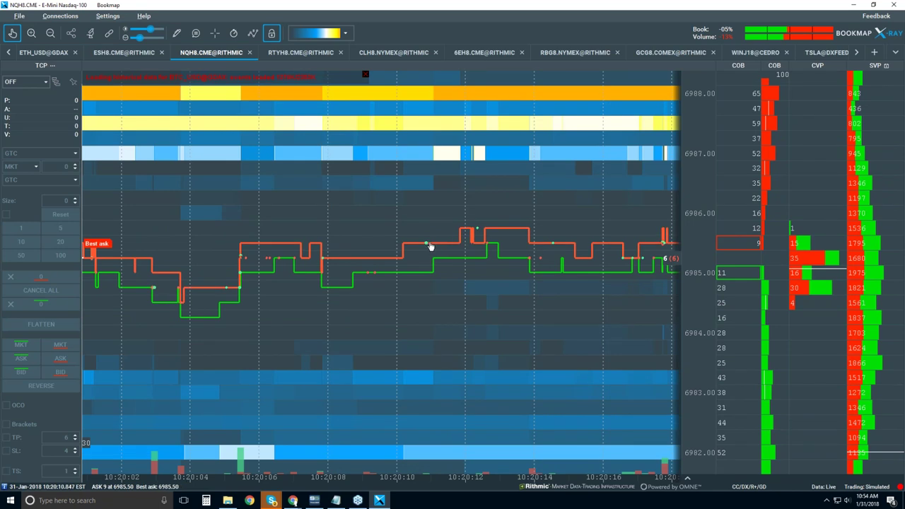
scroll(418, 236, "down", 2)
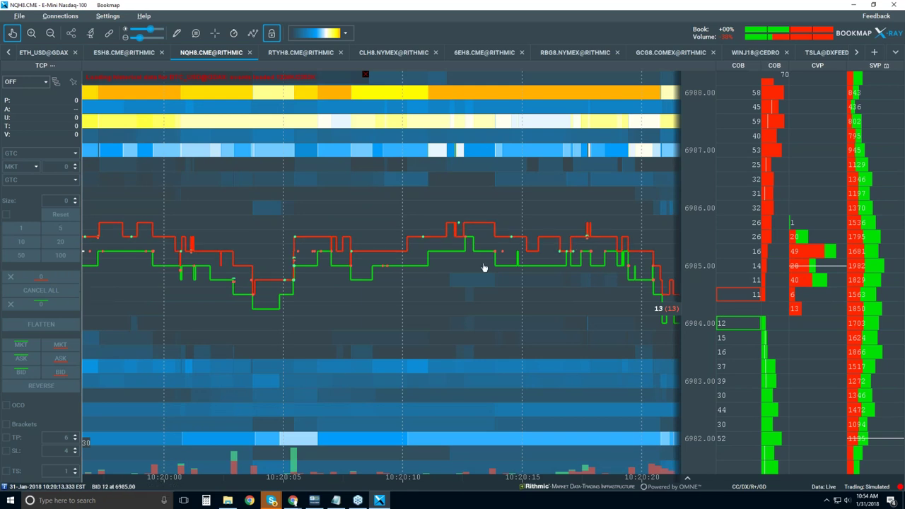
scroll(485, 267, "down", 1)
scroll(484, 268, "down", 2)
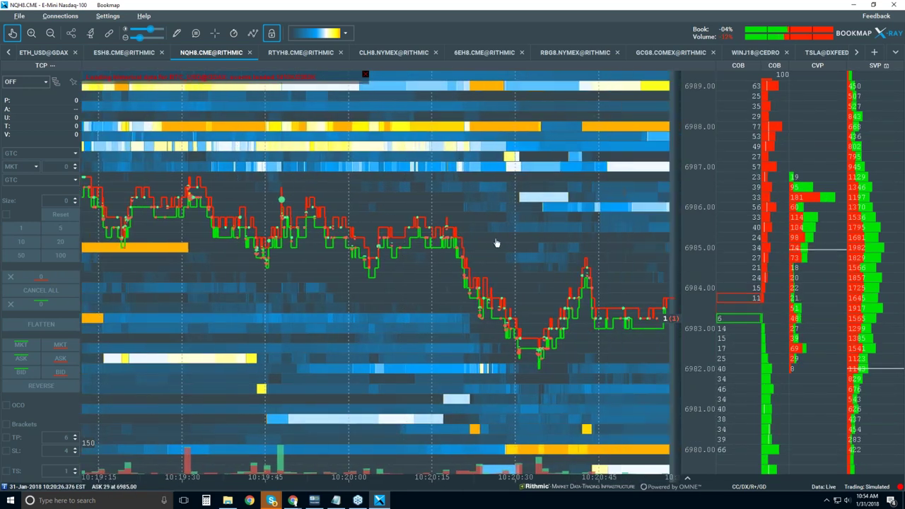
scroll(497, 242, "down", 2)
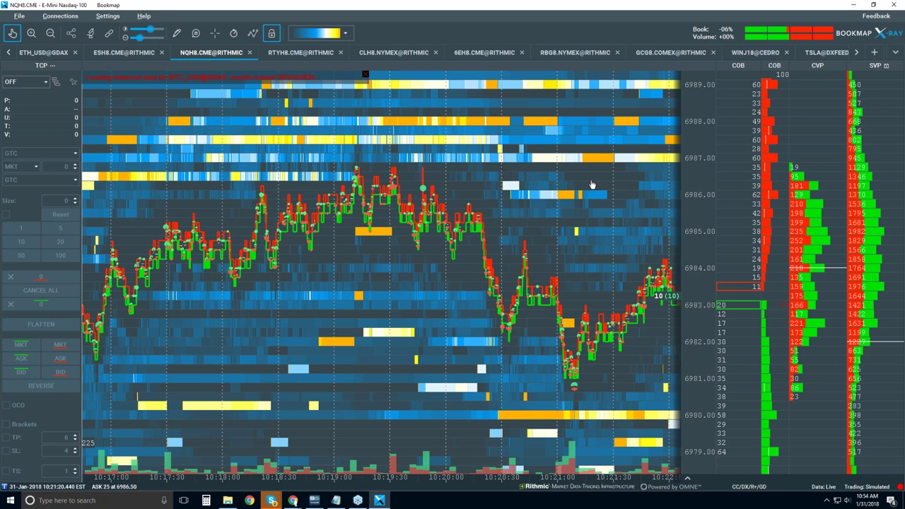
mouse_move(351, 157)
left_mouse_down()
mouse_move(368, 156)
mouse_move(359, 155)
left_mouse_up()
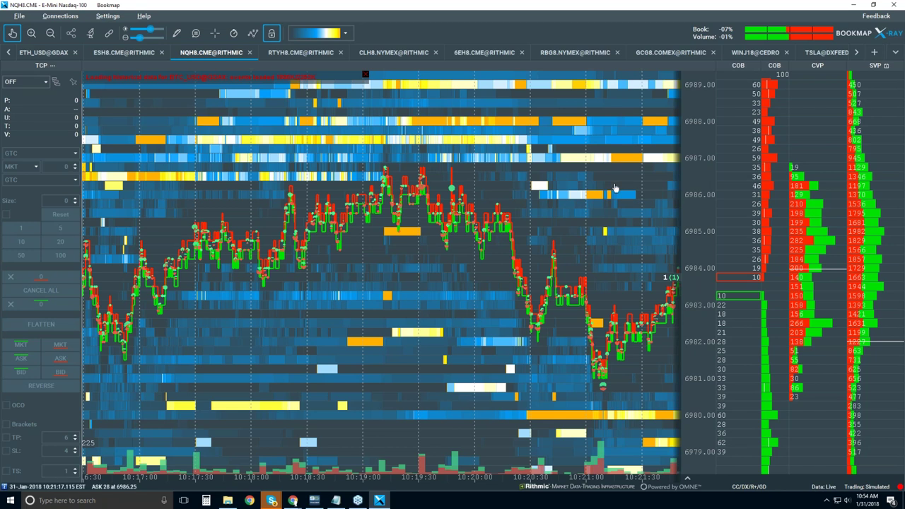
left_click_drag(617, 189, 445, 203)
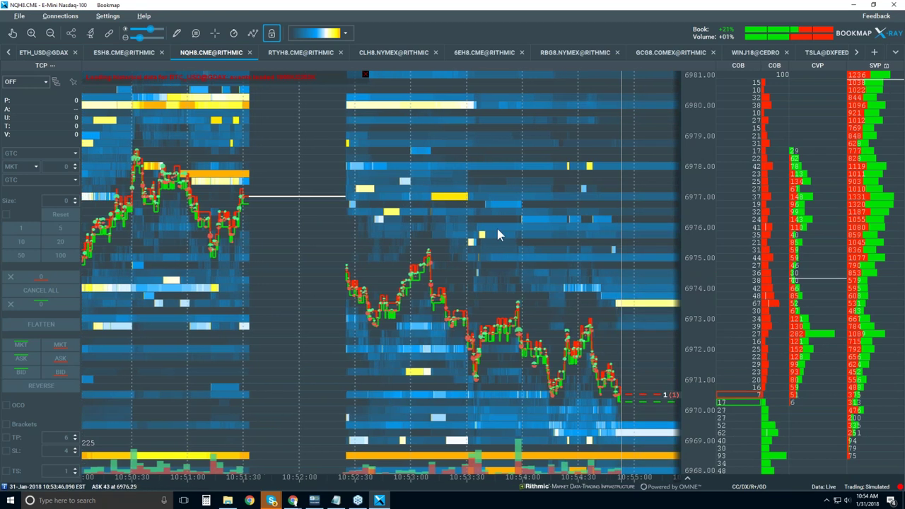
- Enable crosshair lines and frame the live heatmap at 10:52–10:56 around the 6968.50 bid
scroll(497, 229, "up", 5)
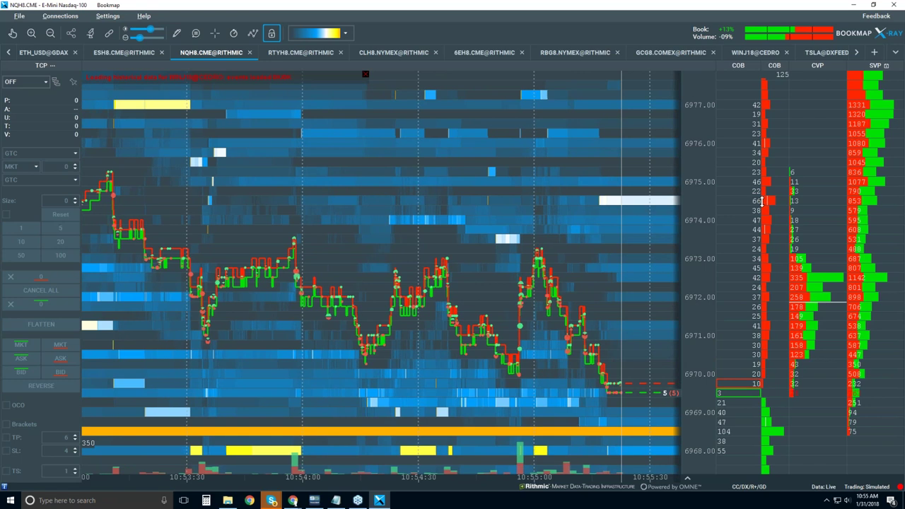
scroll(763, 202, "down", 1)
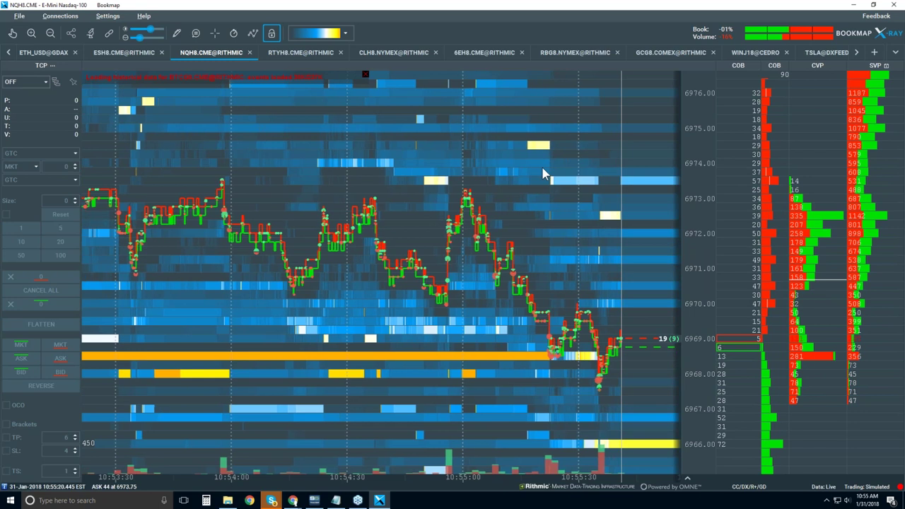
left_click(215, 34)
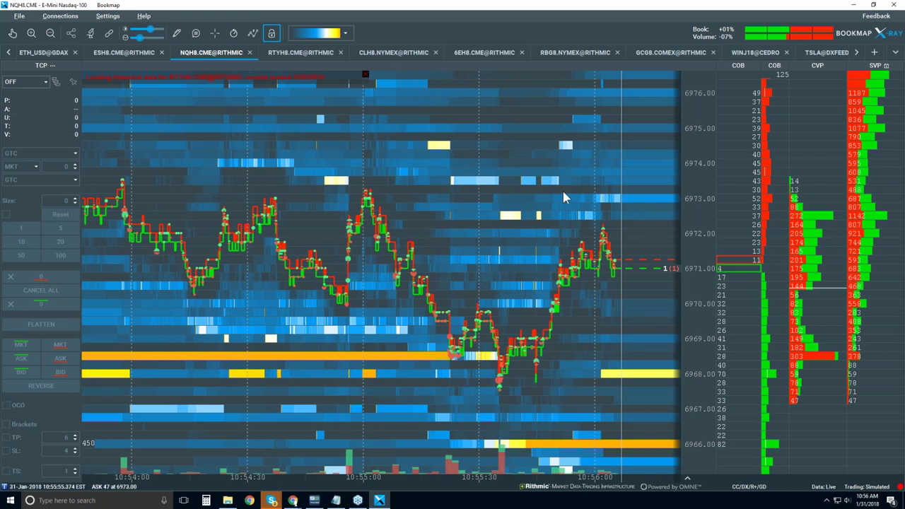
scroll(561, 189, "down", 3)
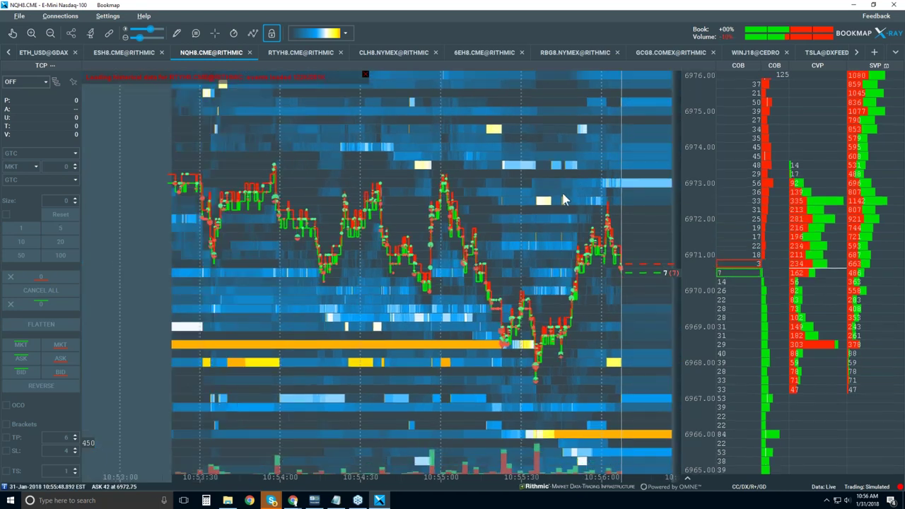
scroll(563, 213, "down", 2)
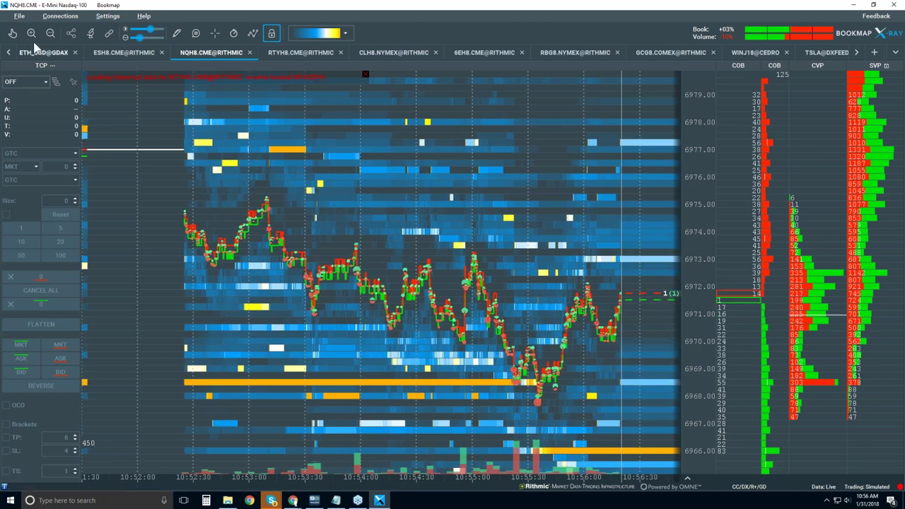
- Zoom with the pan tool into 10:55:18–10:55:28 at 6968.50 and enable hover time/price/size tooltips
left_click(12, 33)
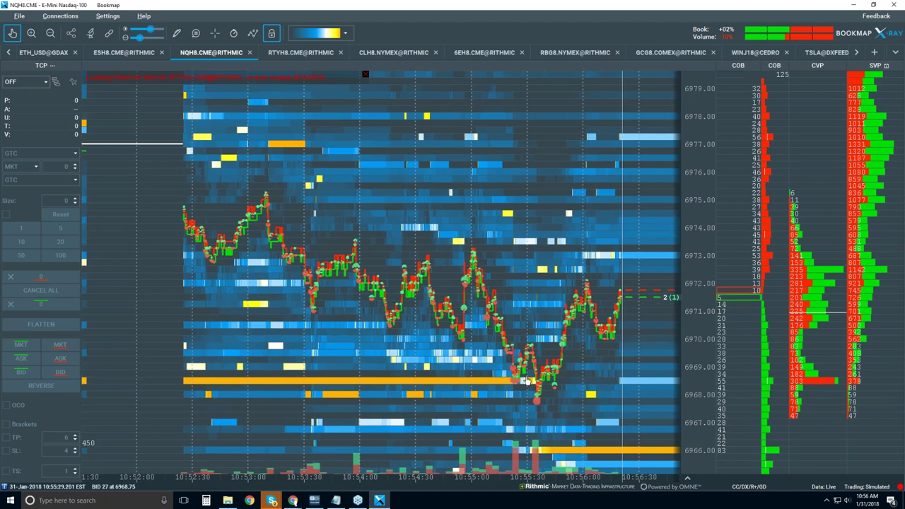
scroll(525, 382, "up", 6)
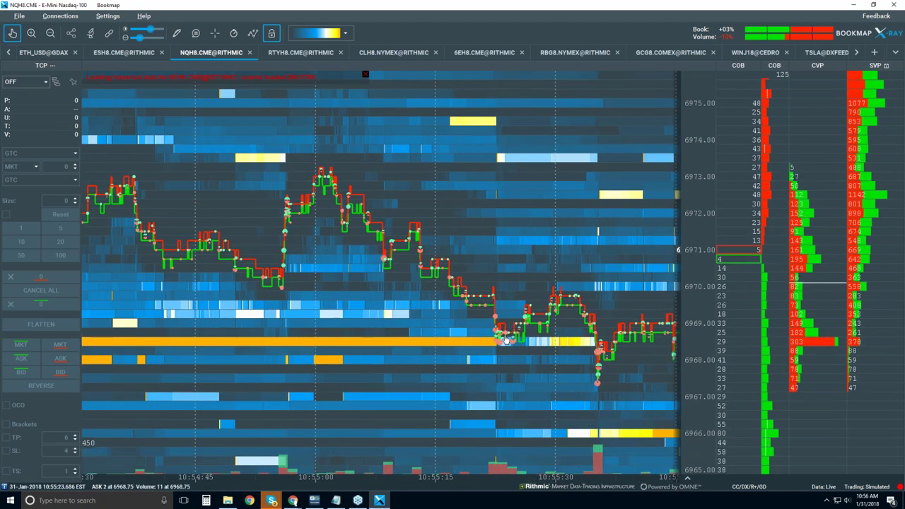
scroll(506, 340, "up", 5)
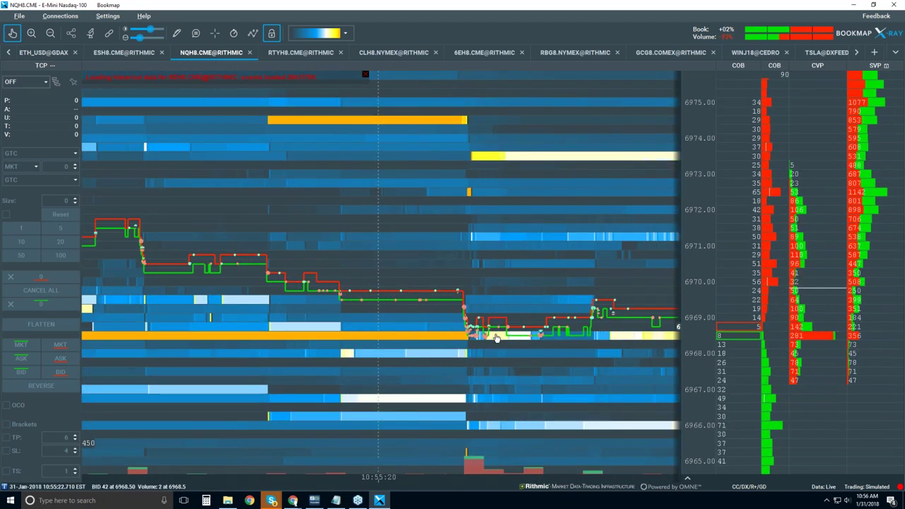
scroll(488, 353, "up", 2)
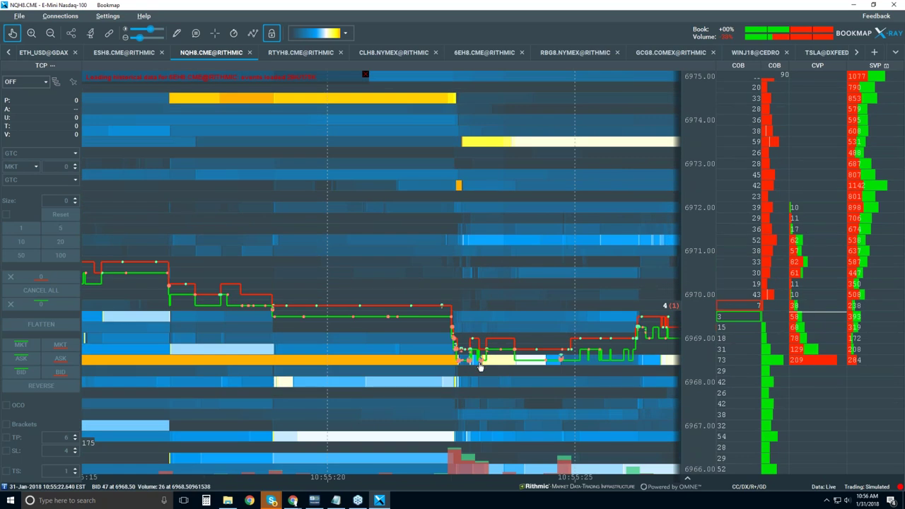
scroll(470, 366, "up", 1)
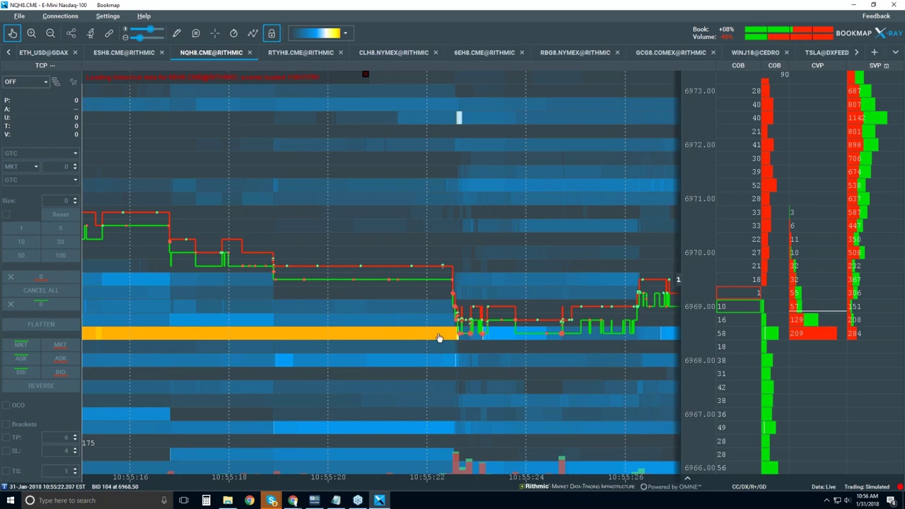
left_click(196, 33)
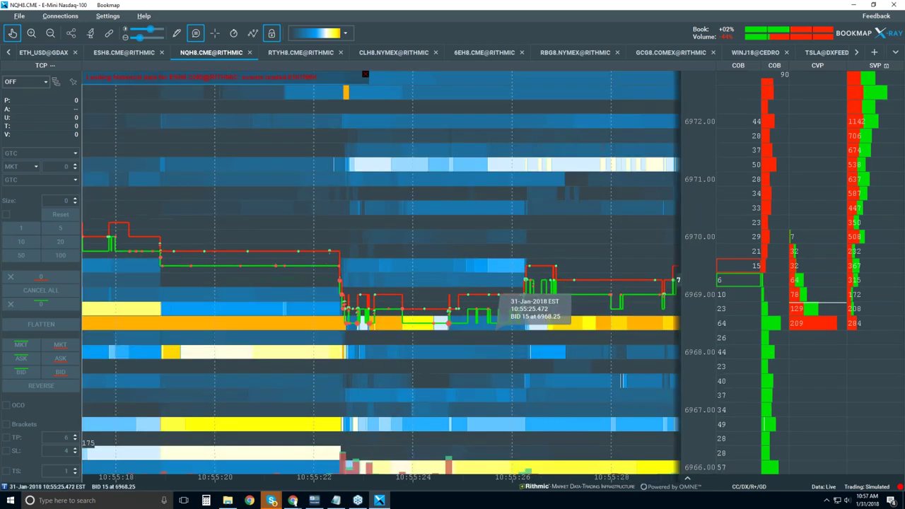
- Turn the Iceberg displayer back on in the visible components list
left_click(253, 32)
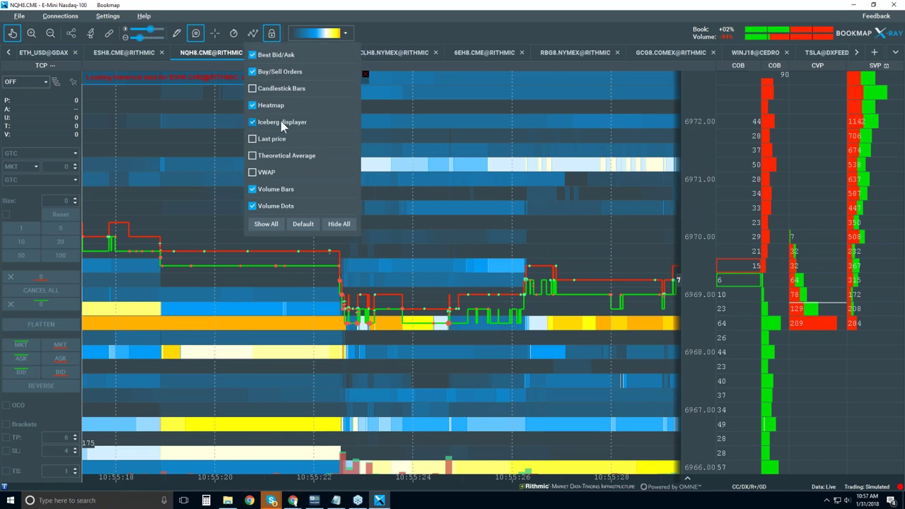
left_click(451, 248)
scroll(418, 251, "down", 2)
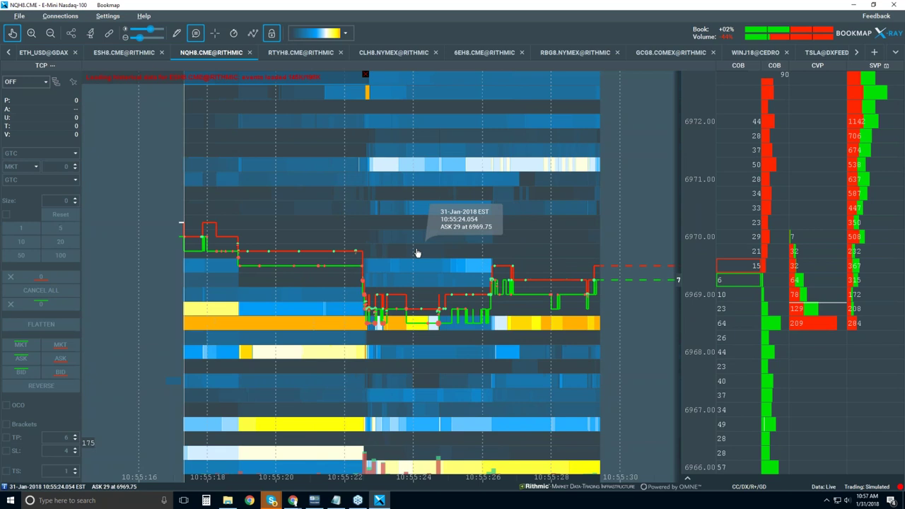
scroll(411, 229, "down", 2)
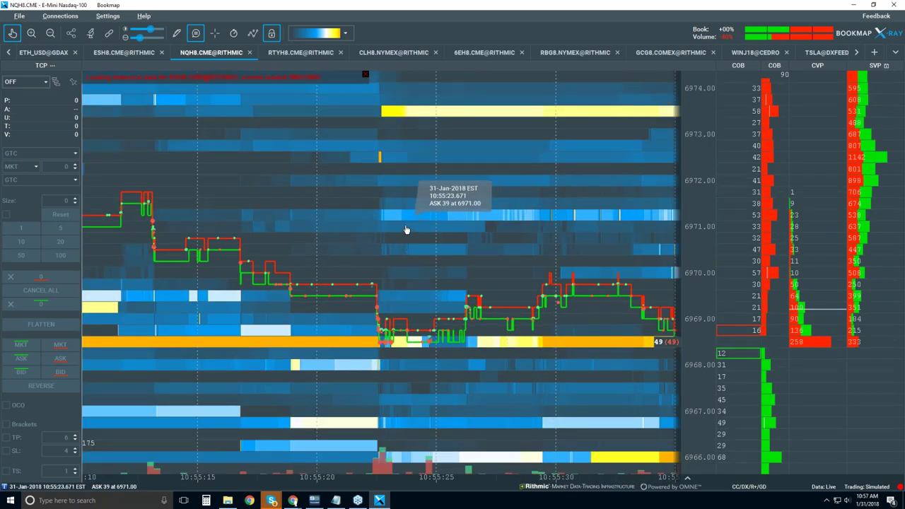
- Review the Iceberg detector settings in Studies configuration
left_click(90, 34)
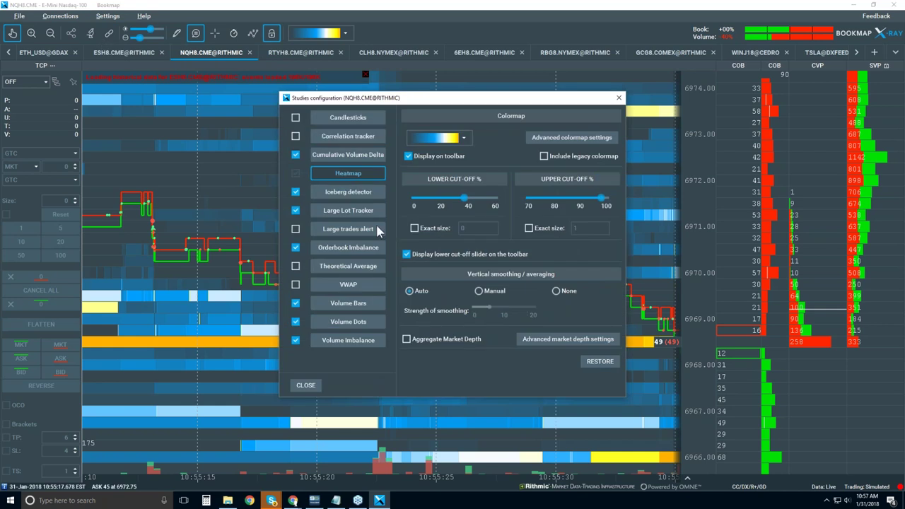
left_click(361, 186)
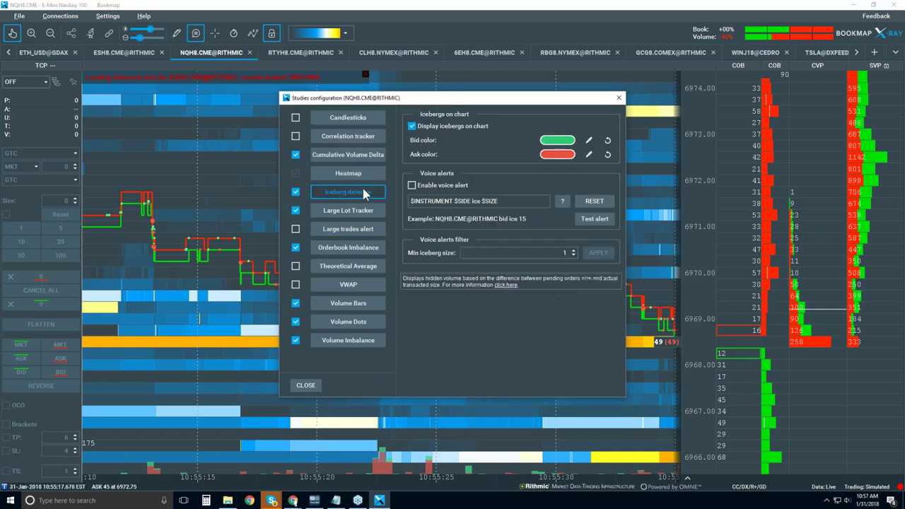
left_click(620, 100)
scroll(420, 196, "down", 3)
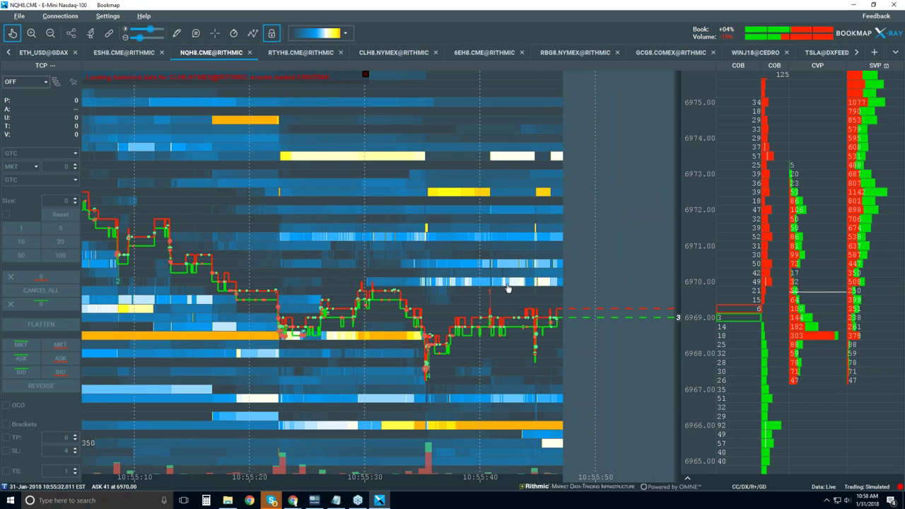
- Zoom the time axis out to about 10:54:30–10:58:30, showing the slide to 6964
scroll(508, 288, "down", 2)
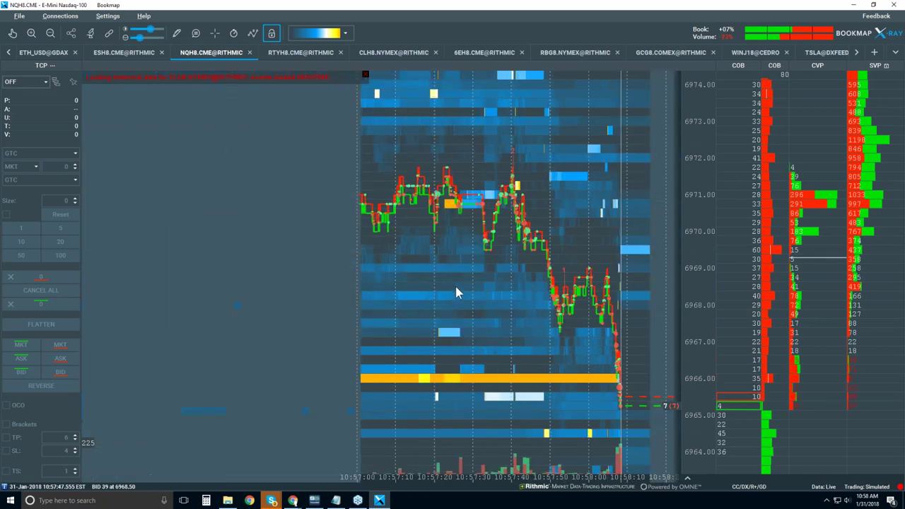
scroll(456, 288, "down", 2)
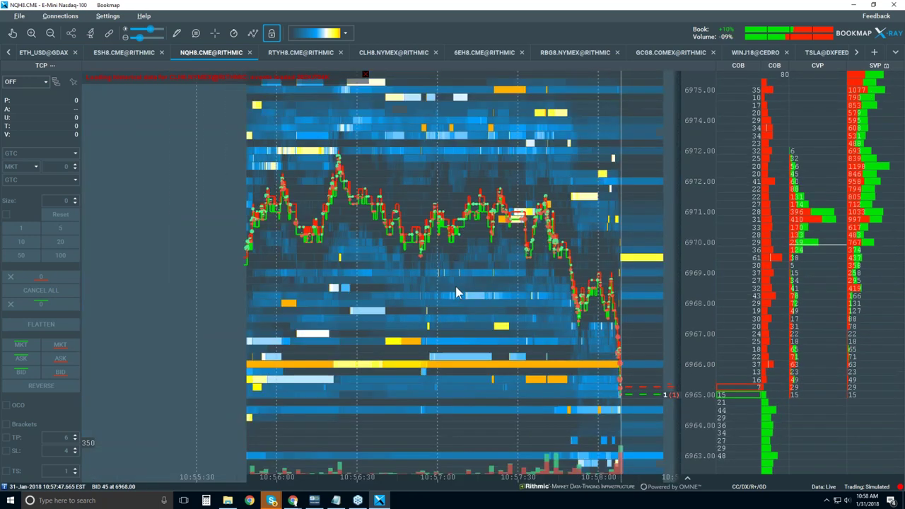
scroll(456, 286, "down", 1)
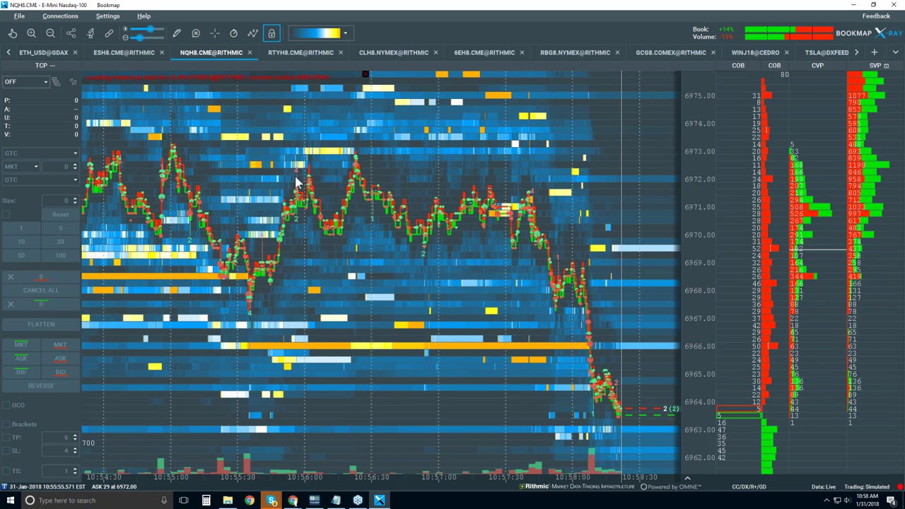
- Zoom out further to about 10:59, showing the 6962.5 low and rebound to 6966
scroll(297, 183, "down", 2)
scroll(392, 228, "down", 2)
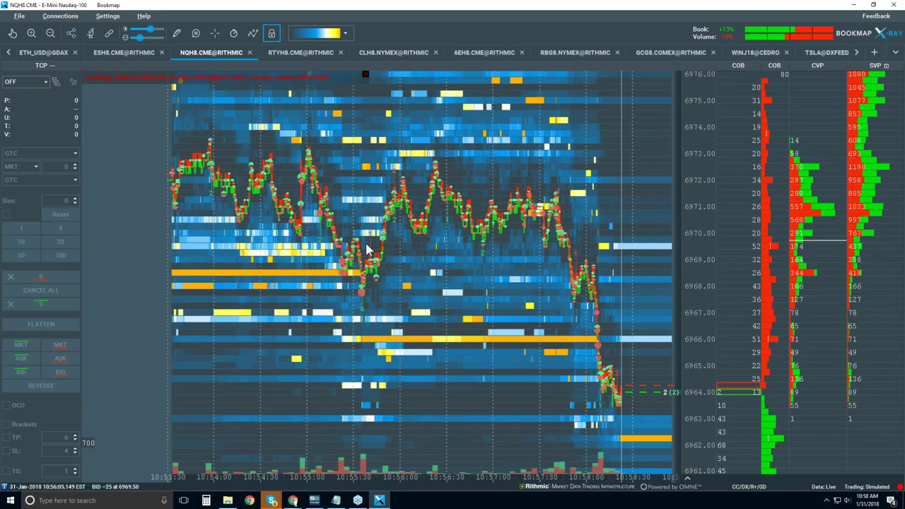
scroll(369, 251, "down", 2)
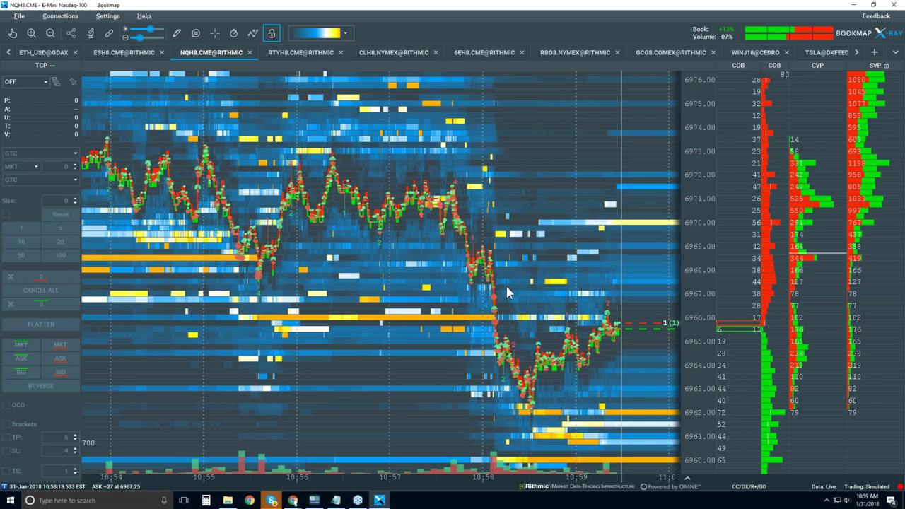
- Zoom out time and price back to about 10:50, revealing earlier trading near 6977
scroll(508, 290, "down", 2)
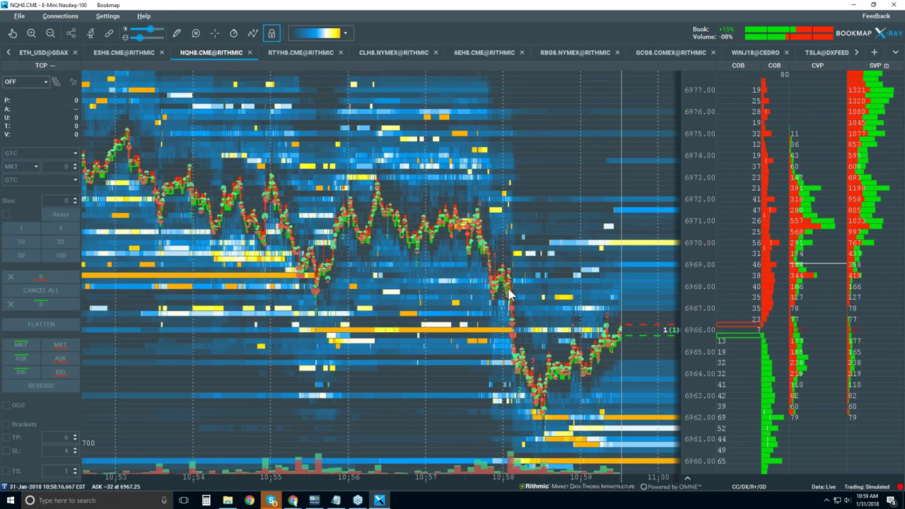
scroll(597, 365, "down", 1)
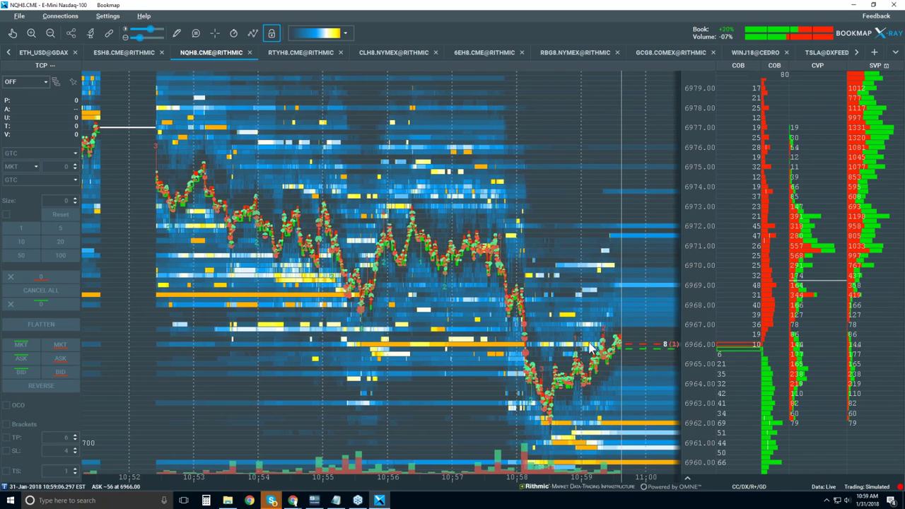
scroll(592, 350, "down", 1)
scroll(590, 346, "down", 1)
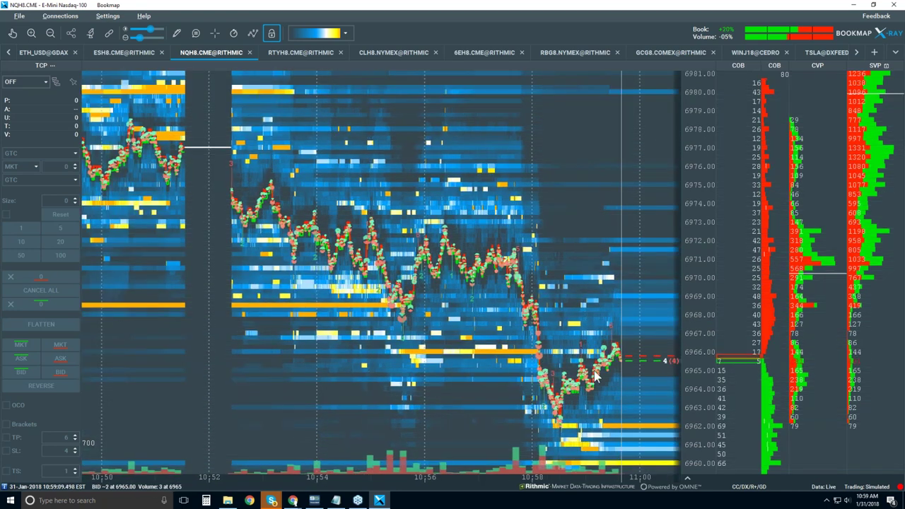